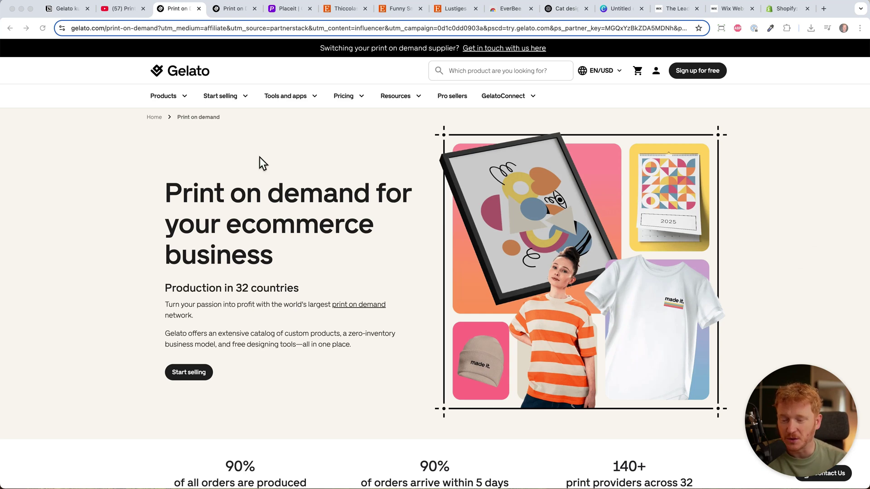
- Switch to the YouTube video page and open the Gelato link in the video description
{"action": "left_click_drag", "start_coordinate": [165, 194], "coordinate": [379, 190]}
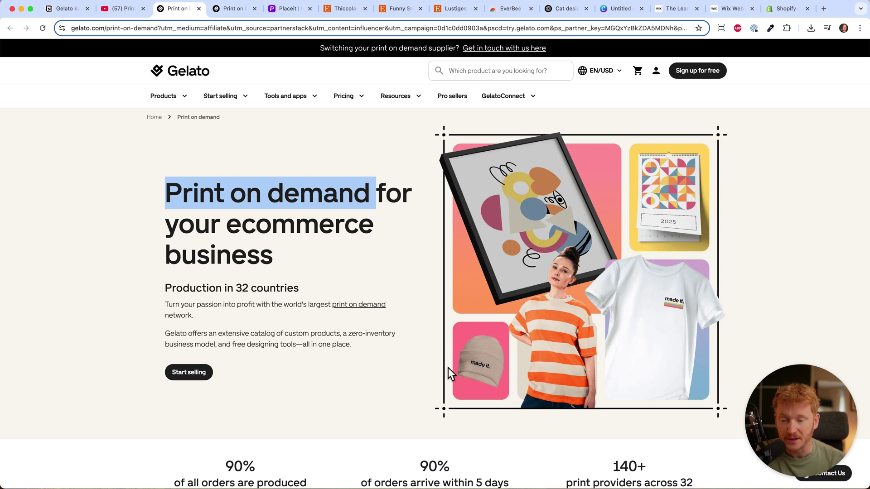
{"action": "left_click", "coordinate": [220, 159]}
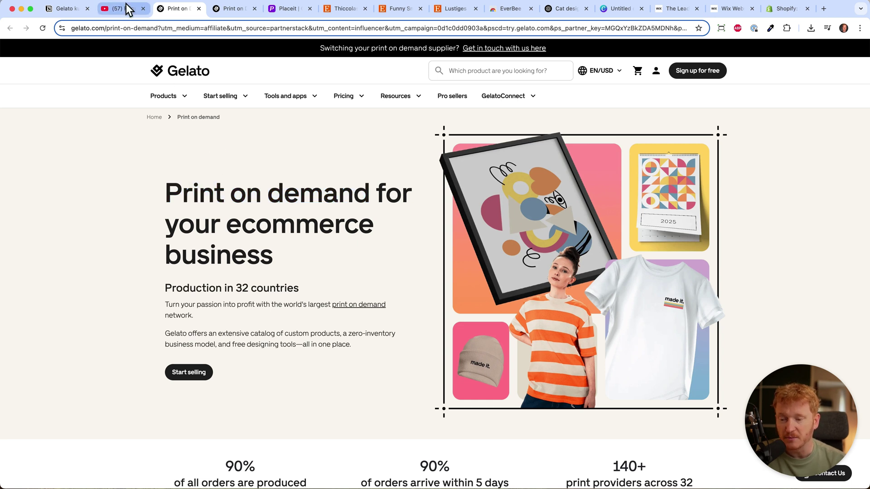
{"action": "left_click", "coordinate": [122, 9]}
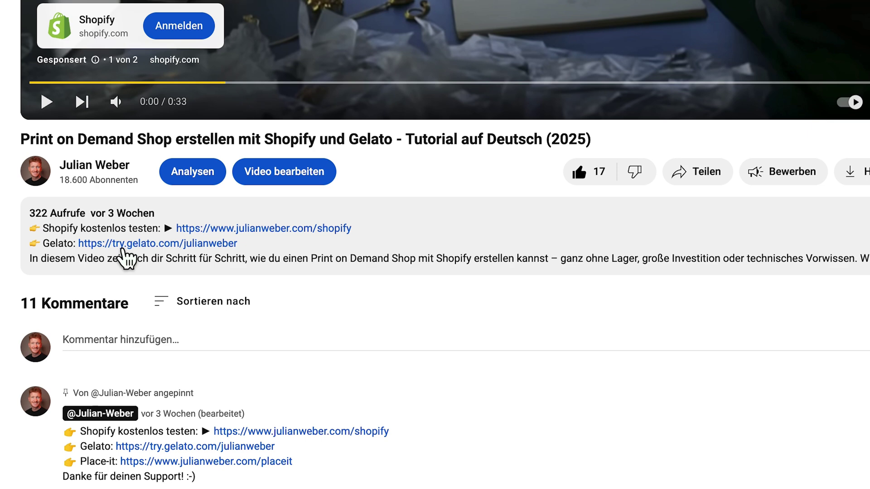
{"action": "left_click", "coordinate": [122, 247]}
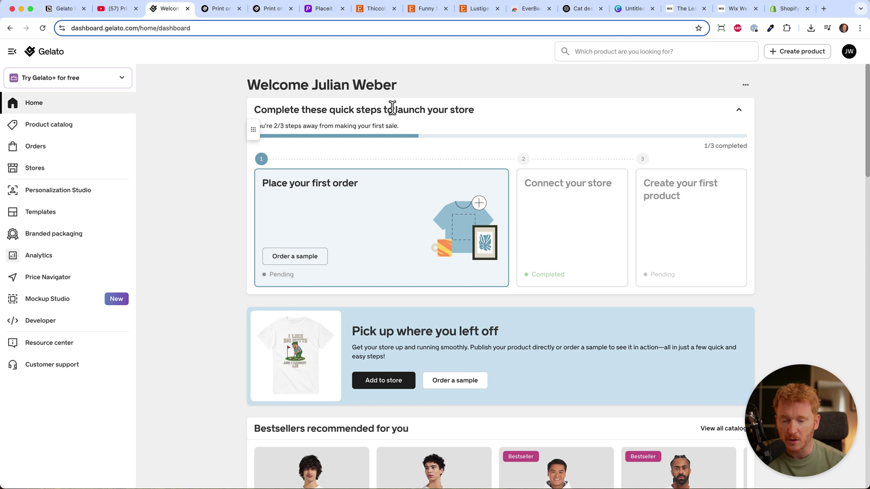
- Look over the Gelato dashboard's store launch steps and recommended bestsellers
{"action": "scroll", "coordinate": [338, 180], "scroll_direction": "down", "scroll_amount": 5}
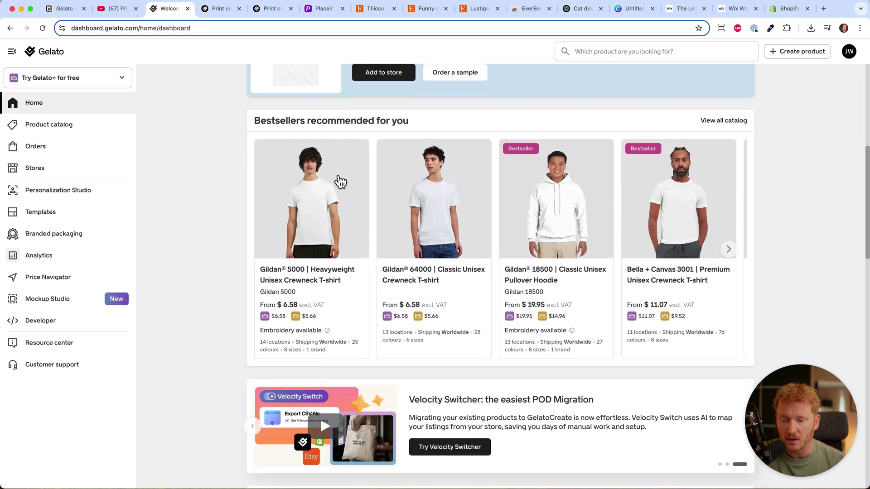
{"action": "scroll", "coordinate": [340, 181], "scroll_direction": "up", "scroll_amount": 4}
{"action": "scroll", "coordinate": [340, 182], "scroll_direction": "up", "scroll_amount": 2}
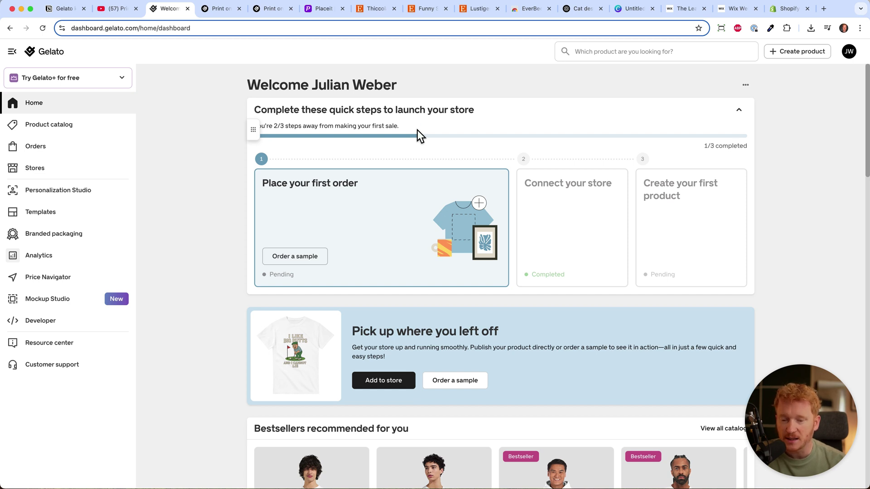
- Look at the three Etsy meme T-shirt listings, including the smoking cat and the young wizard and giant designs
{"action": "left_click", "coordinate": [377, 13]}
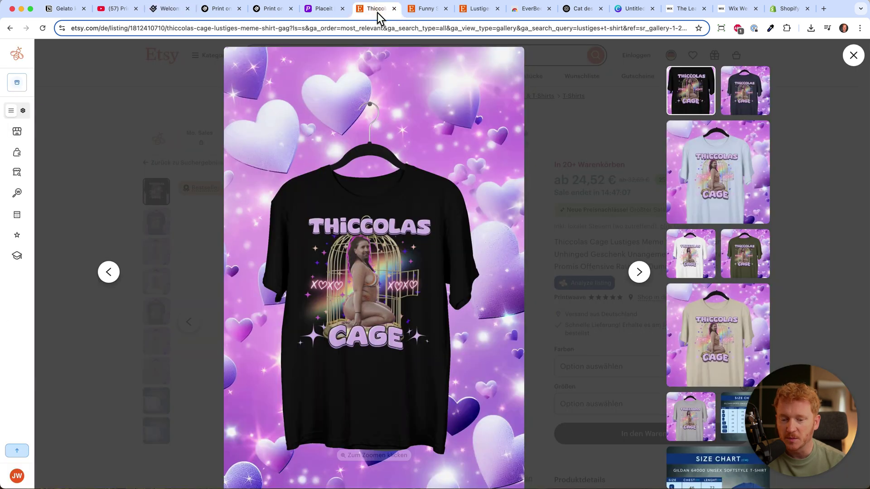
{"action": "left_click", "coordinate": [854, 56]}
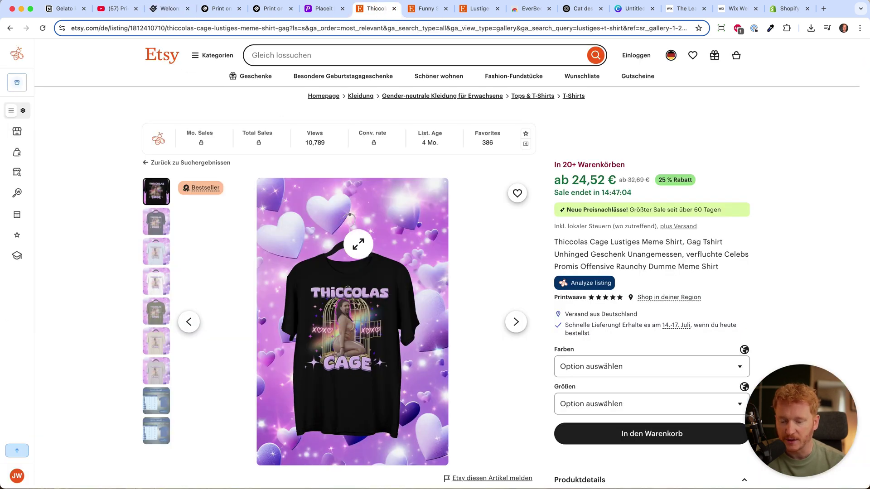
{"action": "left_click", "coordinate": [424, 11]}
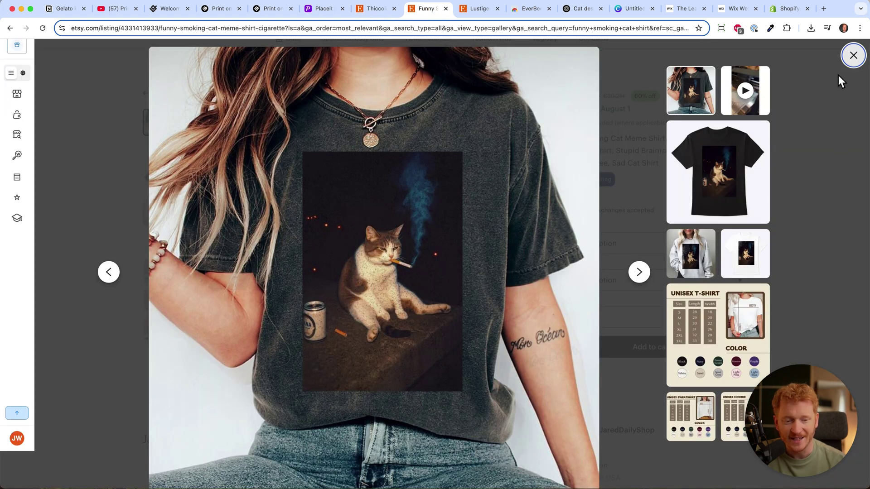
{"action": "left_click", "coordinate": [852, 63]}
{"action": "left_click", "coordinate": [479, 11]}
{"action": "left_click", "coordinate": [394, 262]}
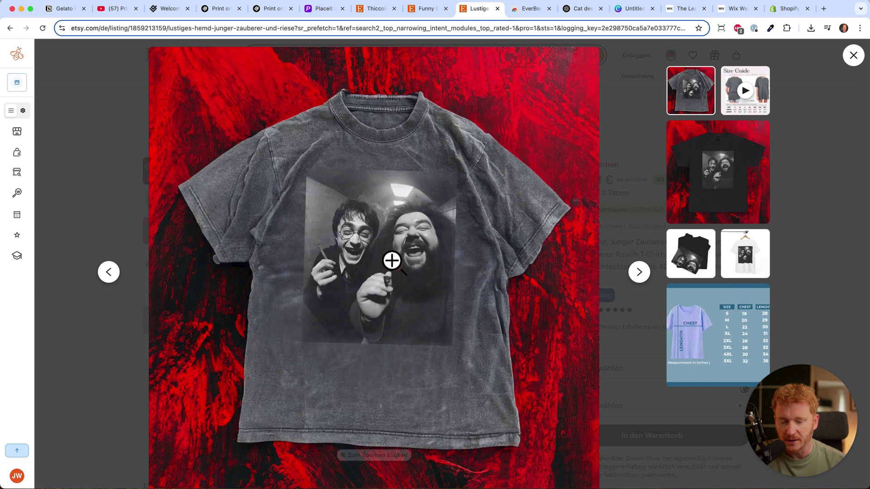
{"action": "left_click", "coordinate": [424, 9]}
{"action": "scroll", "coordinate": [186, 102], "scroll_direction": "up", "scroll_amount": 2}
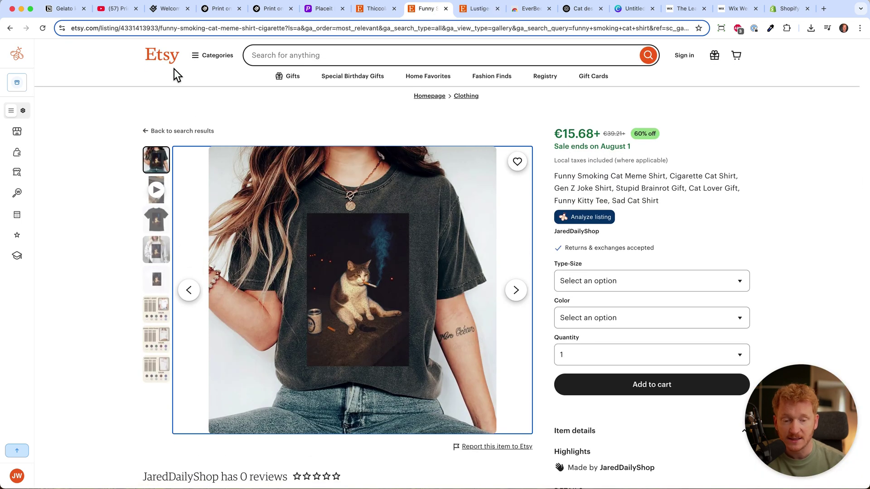
- View the Wix and Shopify landing pages as possible store platforms
{"action": "left_click", "coordinate": [682, 10]}
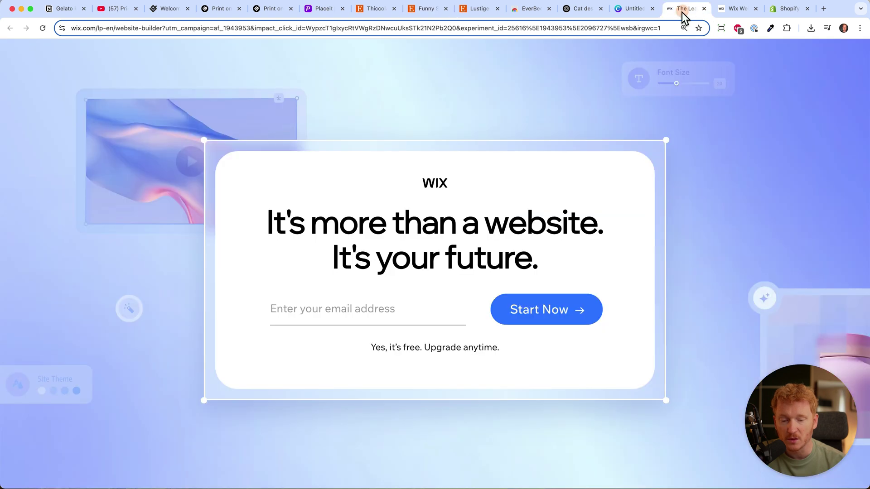
{"action": "left_click", "coordinate": [789, 10]}
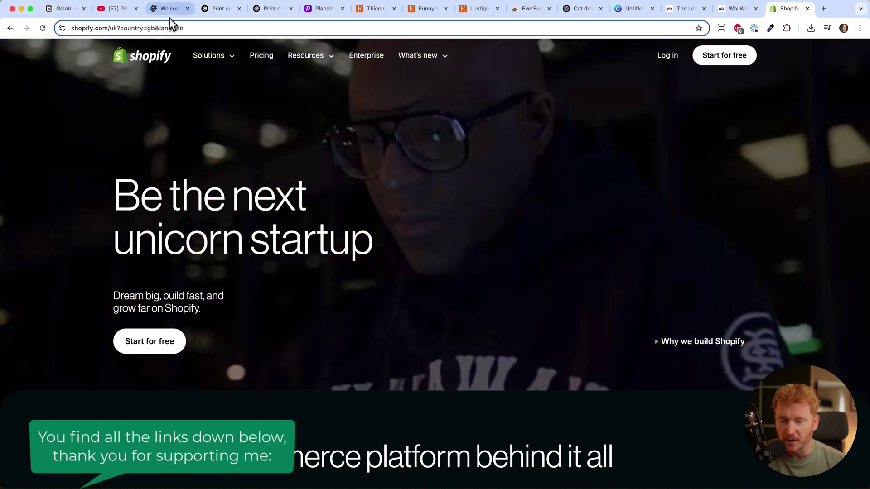
- Switch back to the Gelato dashboard, view all store integrations and open the Etsy connection's sign-in page
{"action": "left_click", "coordinate": [170, 10]}
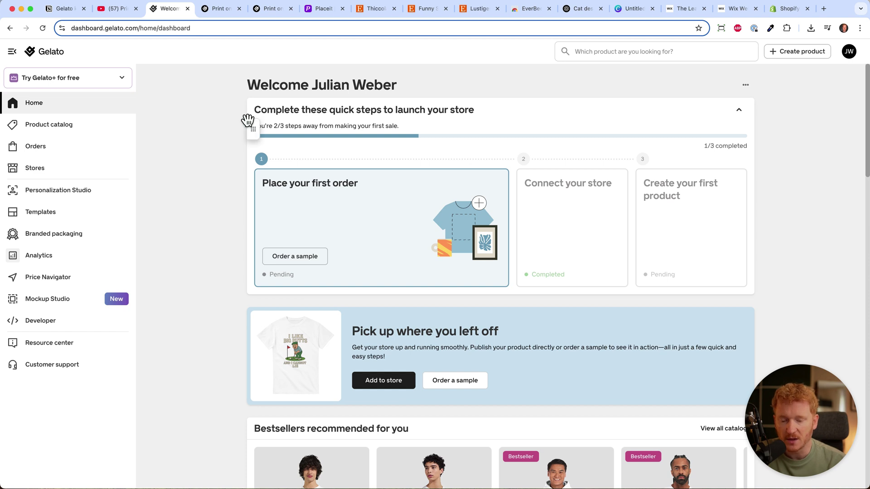
{"action": "left_click", "coordinate": [542, 213]}
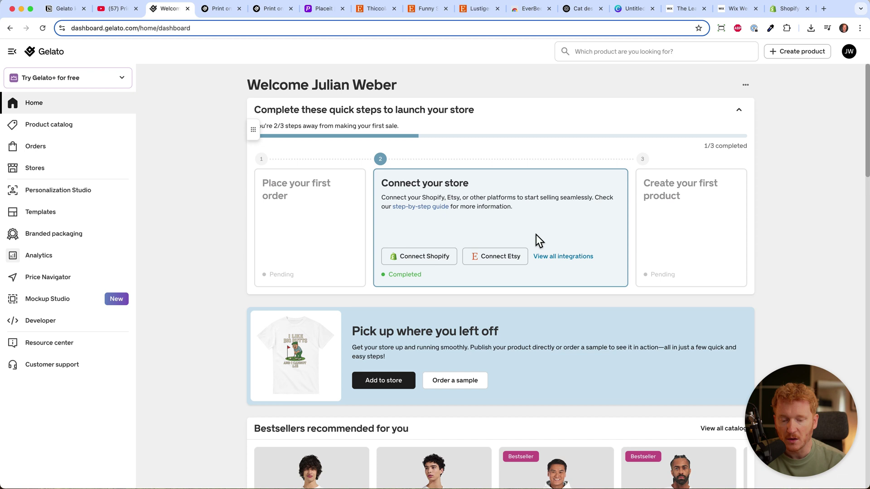
{"action": "left_click", "coordinate": [557, 257]}
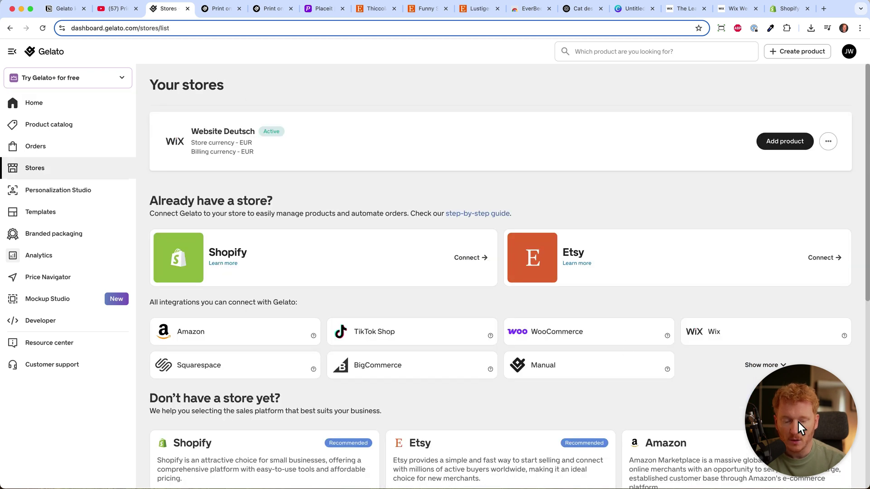
{"action": "left_click_drag", "start_coordinate": [799, 423], "coordinate": [779, 68]}
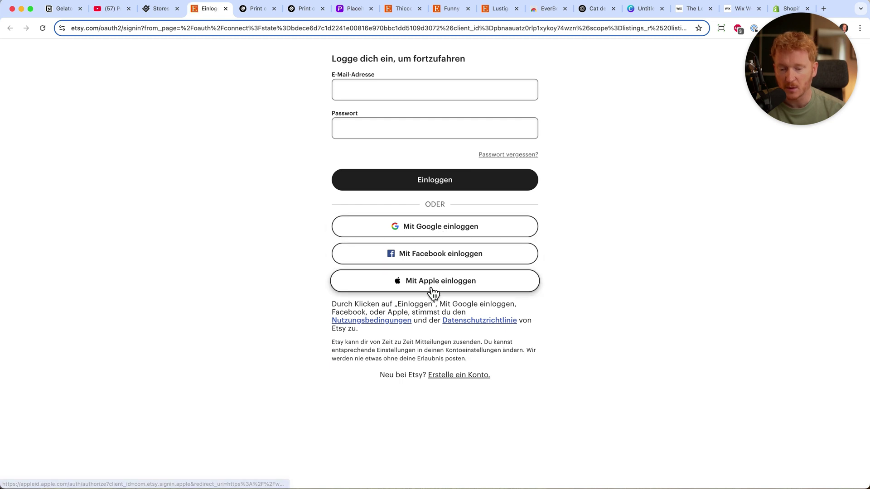
- Return to the Gelato dashboard home and start publishing the first product
{"action": "left_click", "coordinate": [159, 12]}
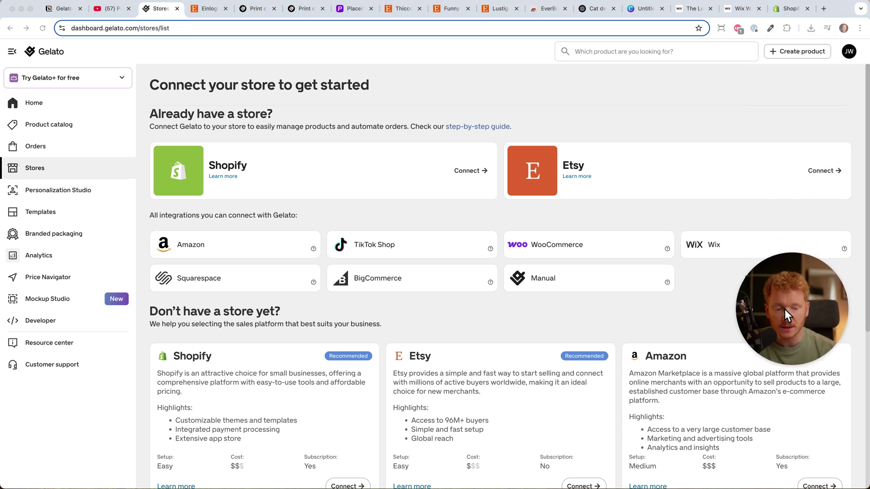
{"action": "left_click", "coordinate": [33, 105]}
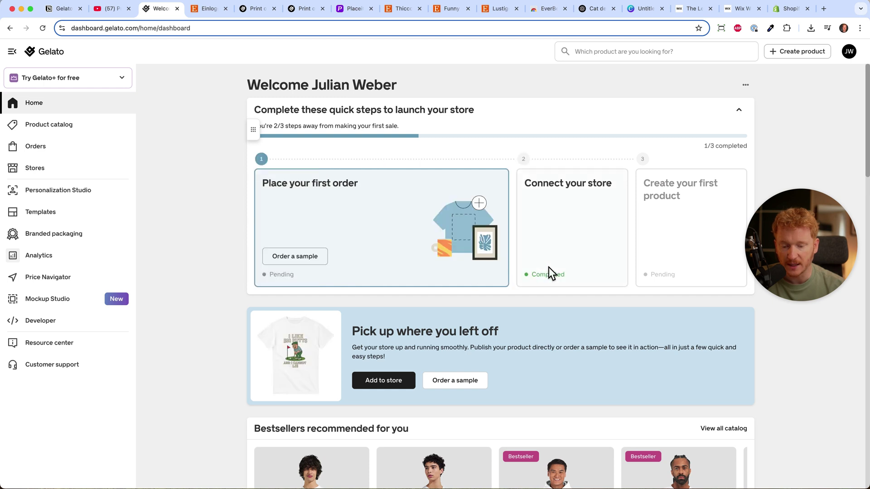
{"action": "left_click", "coordinate": [663, 221]}
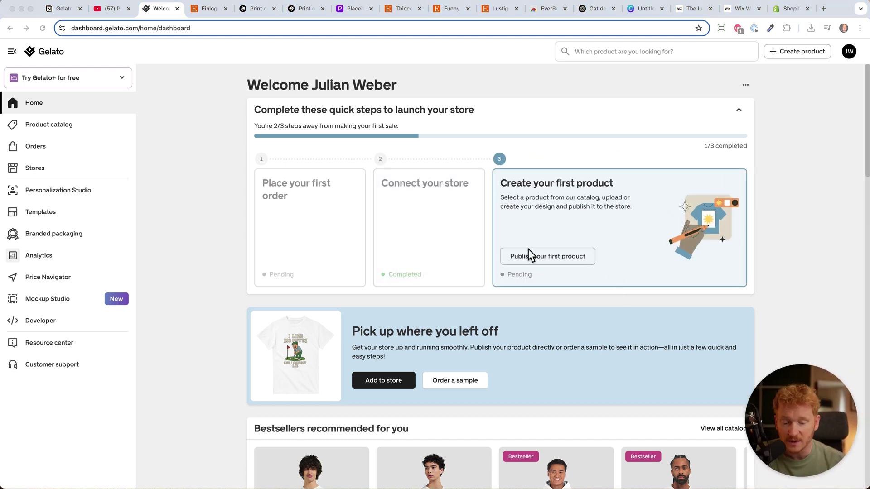
{"action": "left_click", "coordinate": [543, 262]}
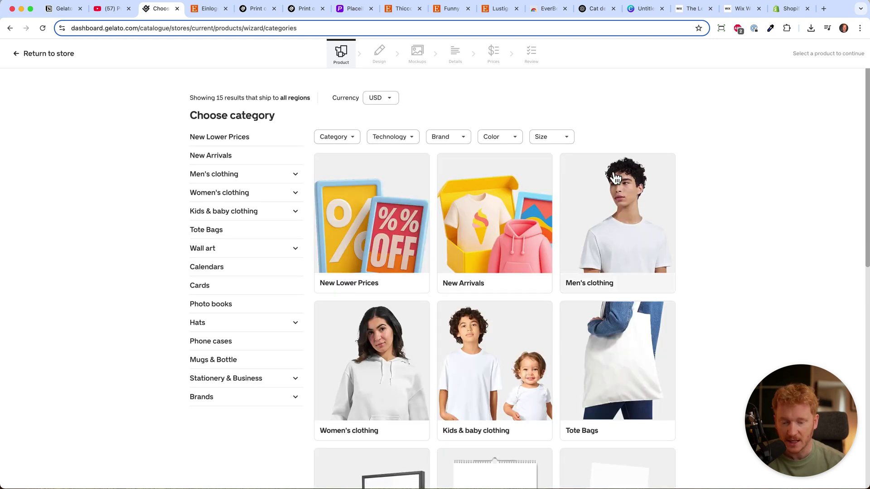
- Examine the product categories on offer, from clothing and wall art to mugs, stationery and brands
{"action": "scroll", "coordinate": [739, 209], "scroll_direction": "down", "scroll_amount": 2}
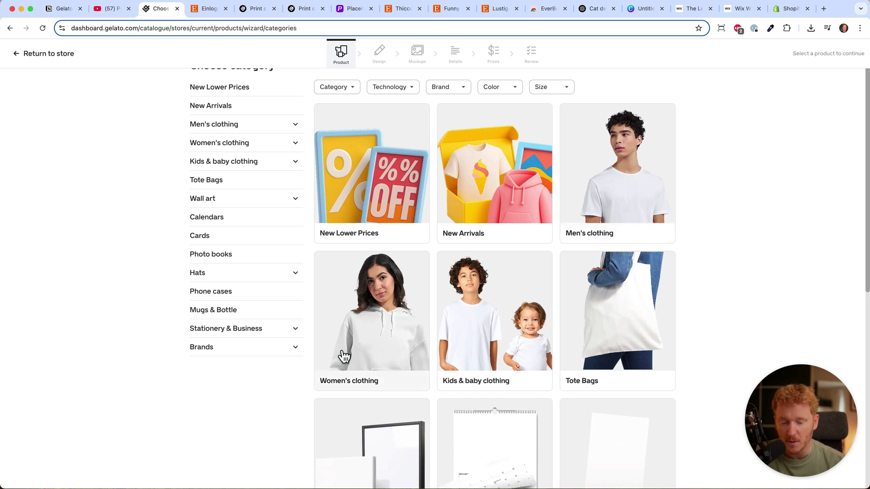
{"action": "scroll", "coordinate": [515, 359], "scroll_direction": "down", "scroll_amount": 5}
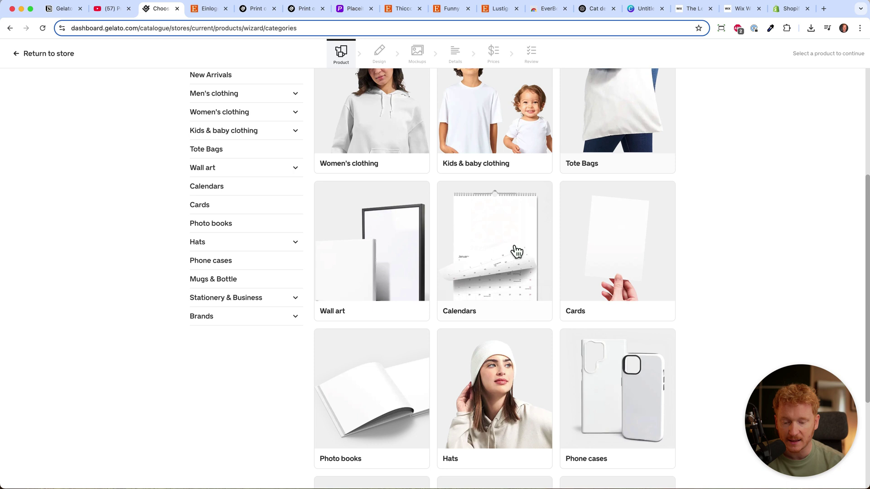
{"action": "scroll", "coordinate": [602, 426], "scroll_direction": "down", "scroll_amount": 3}
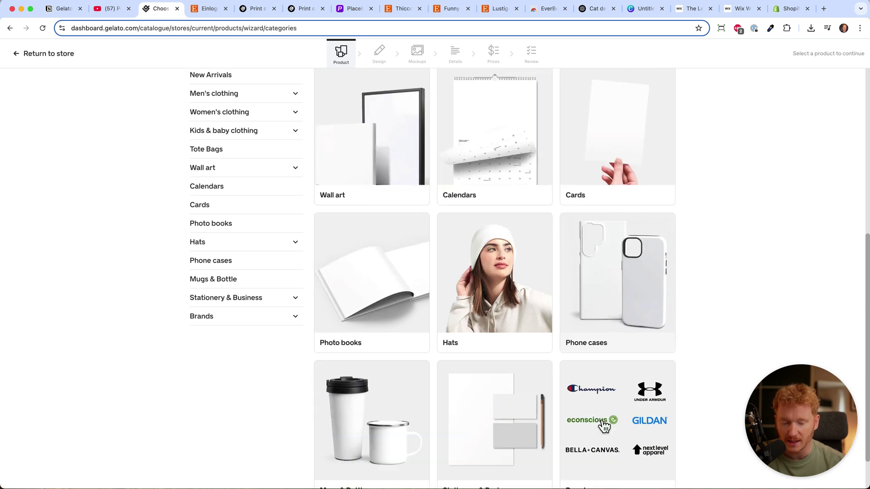
{"action": "scroll", "coordinate": [604, 426], "scroll_direction": "down", "scroll_amount": 1}
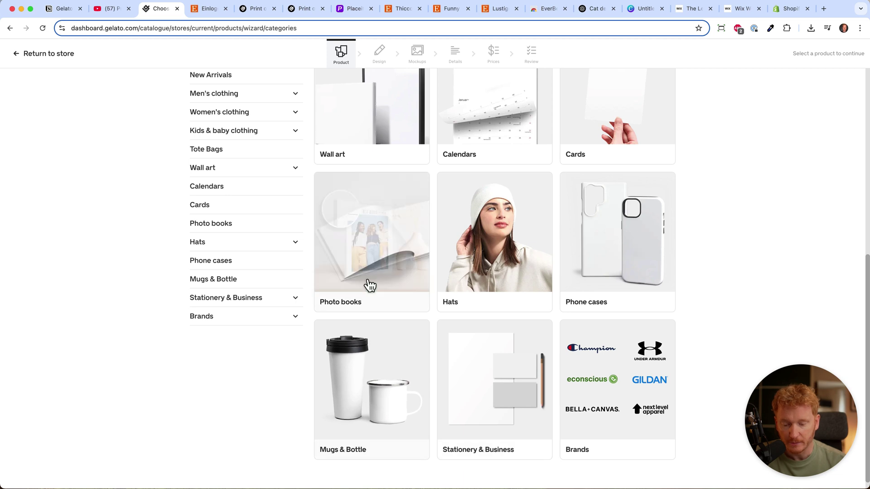
{"action": "scroll", "coordinate": [401, 215], "scroll_direction": "up", "scroll_amount": 4}
{"action": "scroll", "coordinate": [400, 214], "scroll_direction": "up", "scroll_amount": 5}
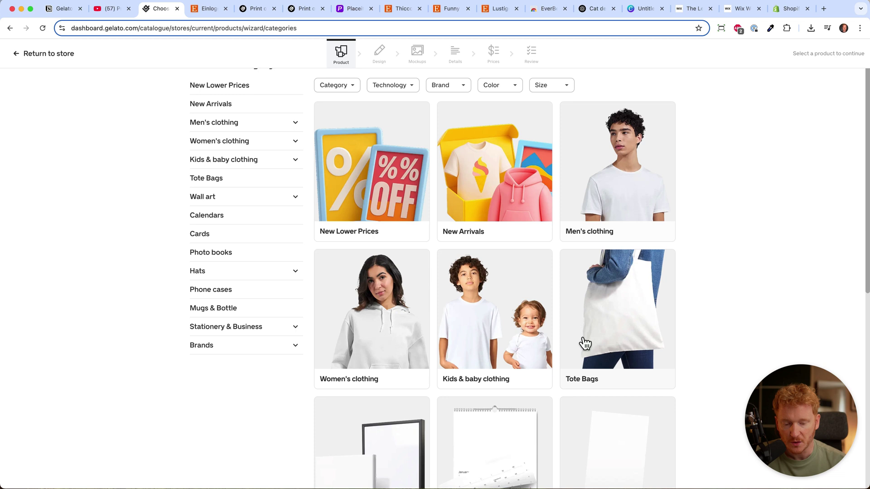
{"action": "scroll", "coordinate": [583, 345], "scroll_direction": "down", "scroll_amount": 6}
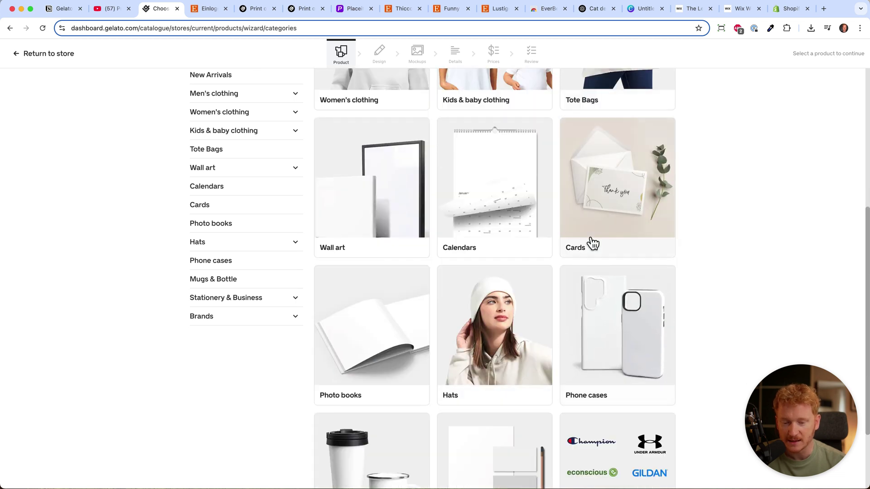
{"action": "scroll", "coordinate": [593, 243], "scroll_direction": "up", "scroll_amount": 2}
{"action": "scroll", "coordinate": [593, 243], "scroll_direction": "up", "scroll_amount": 4}
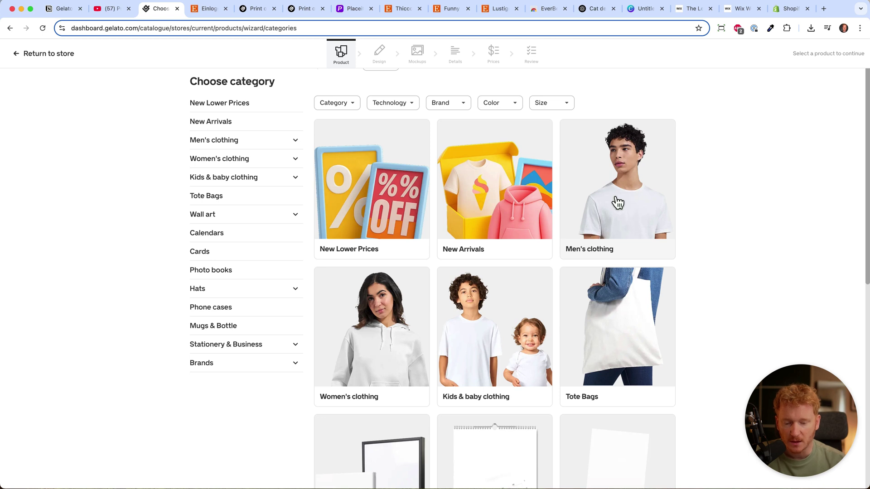
- Choose the T-shirts category within men's clothing
{"action": "left_click", "coordinate": [618, 202]}
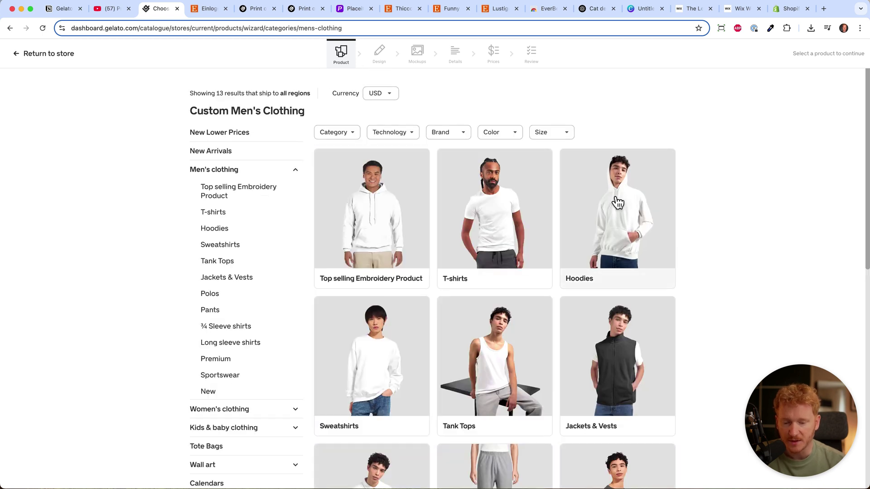
{"action": "scroll", "coordinate": [676, 235], "scroll_direction": "down", "scroll_amount": 1}
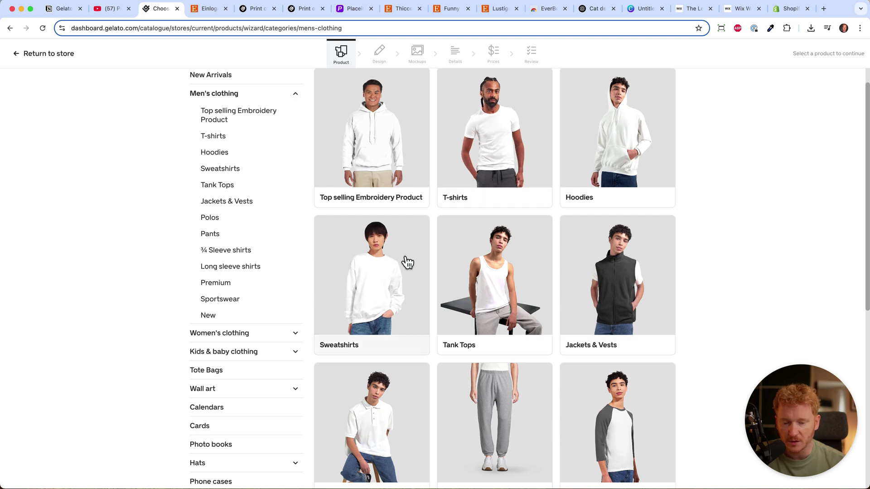
{"action": "left_click", "coordinate": [509, 154]}
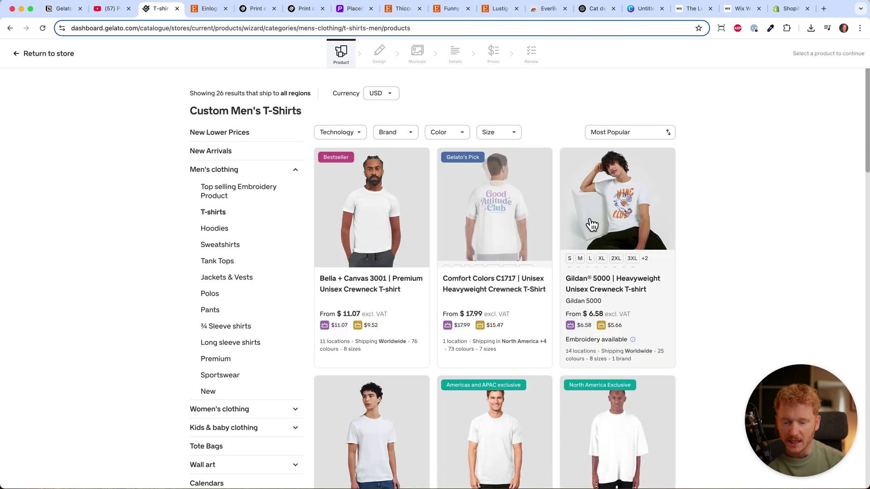
- Compare the men's T-shirts on offer and choose the Gildan 5000 Heavyweight Unisex Crewneck T-shirt for designing
{"action": "scroll", "coordinate": [652, 240], "scroll_direction": "down", "scroll_amount": 3}
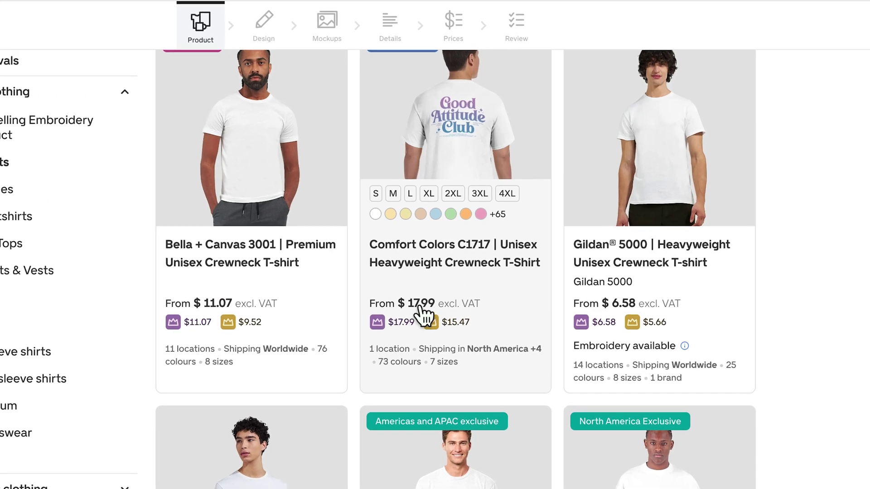
{"action": "scroll", "coordinate": [402, 297], "scroll_direction": "up", "scroll_amount": 2}
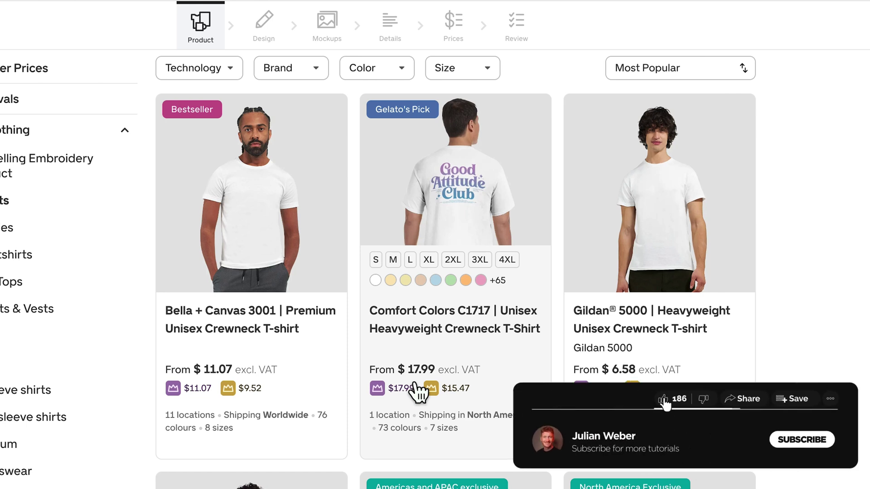
{"action": "scroll", "coordinate": [485, 257], "scroll_direction": "down", "scroll_amount": 2}
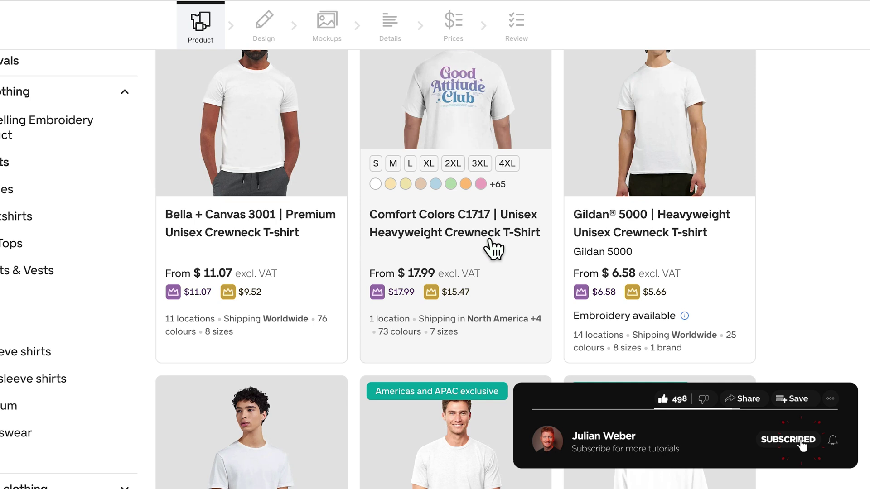
{"action": "scroll", "coordinate": [686, 175], "scroll_direction": "up", "scroll_amount": 1}
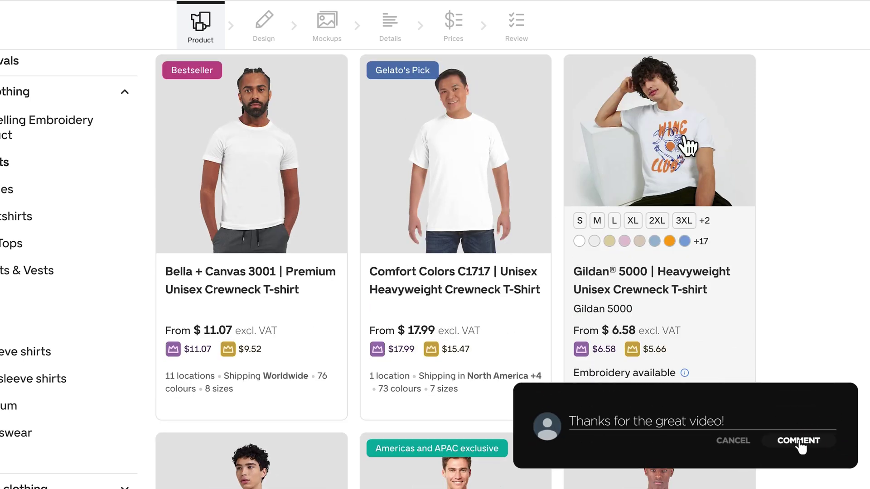
{"action": "scroll", "coordinate": [611, 277], "scroll_direction": "down", "scroll_amount": 3}
{"action": "scroll", "coordinate": [614, 281], "scroll_direction": "up", "scroll_amount": 1}
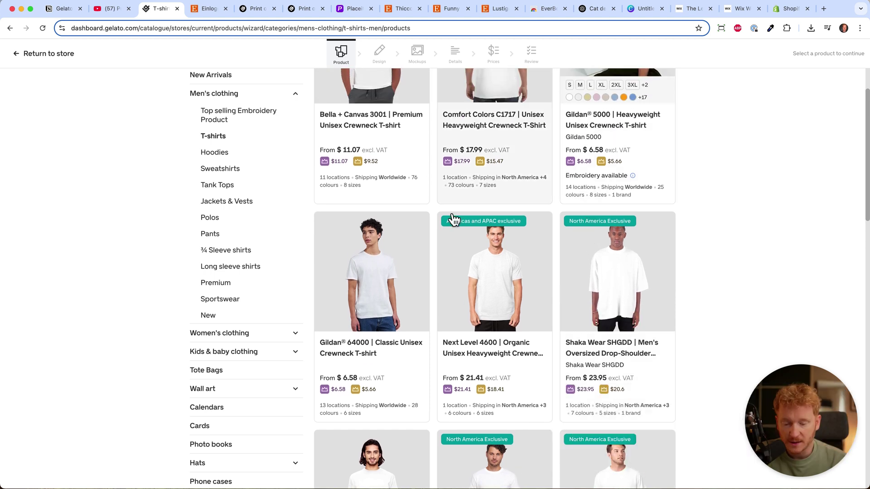
{"action": "scroll", "coordinate": [435, 326], "scroll_direction": "down", "scroll_amount": 3}
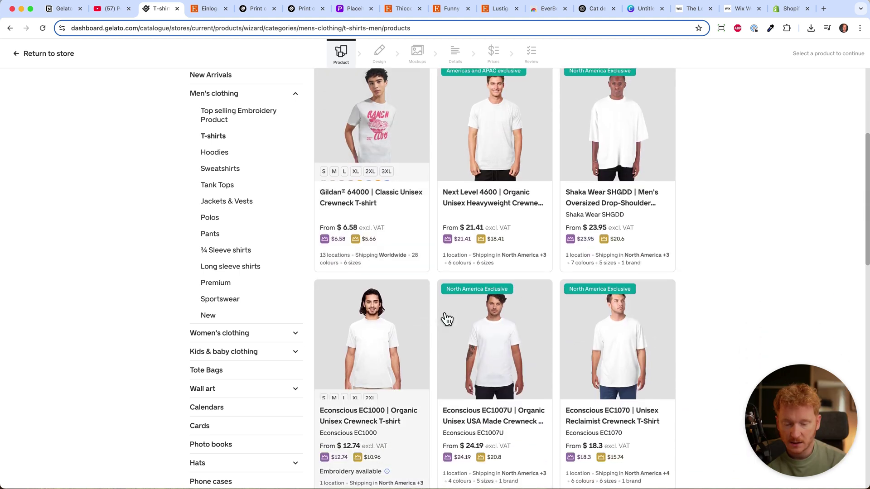
{"action": "scroll", "coordinate": [605, 338], "scroll_direction": "down", "scroll_amount": 3}
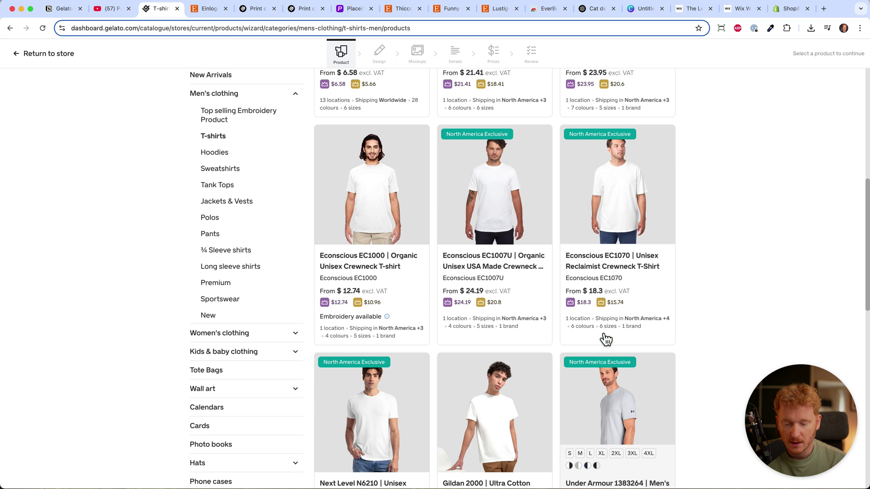
{"action": "scroll", "coordinate": [606, 339], "scroll_direction": "up", "scroll_amount": 10}
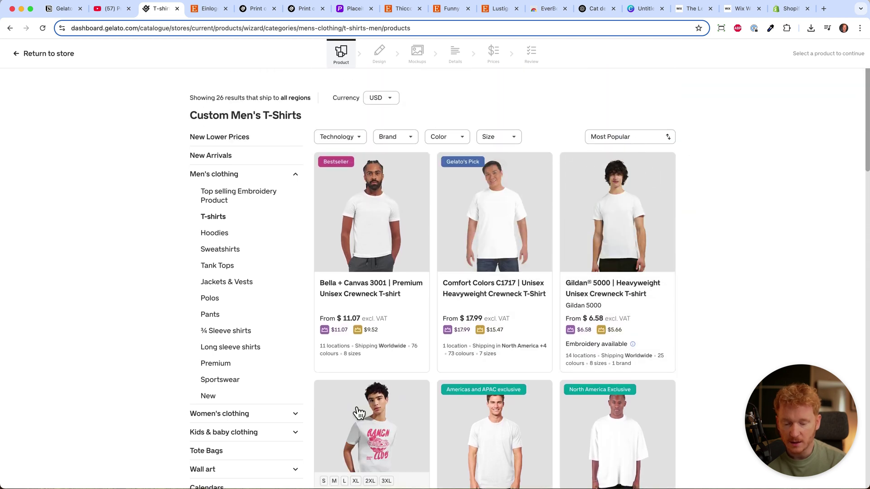
{"action": "scroll", "coordinate": [422, 254], "scroll_direction": "down", "scroll_amount": 3}
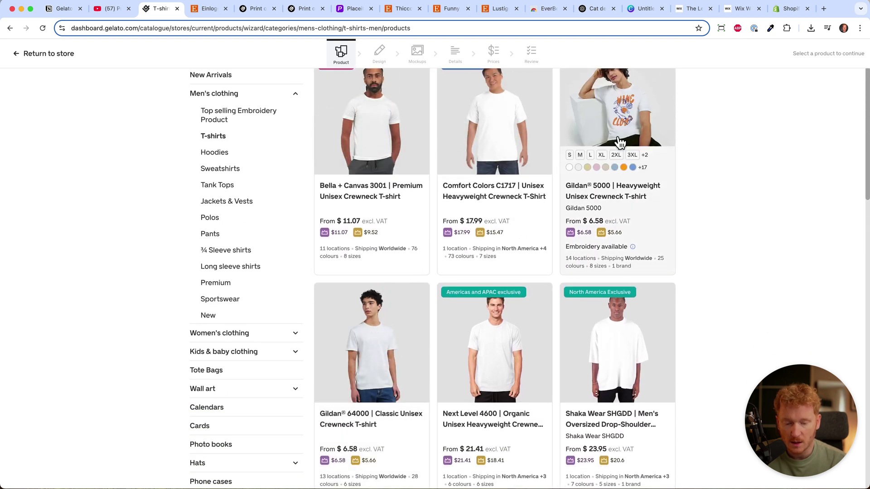
{"action": "scroll", "coordinate": [626, 131], "scroll_direction": "up", "scroll_amount": 2}
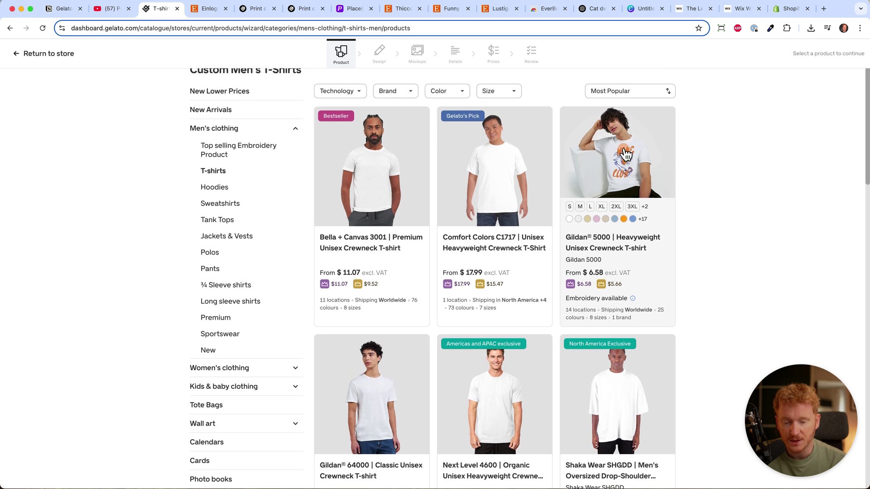
{"action": "left_click", "coordinate": [625, 154]}
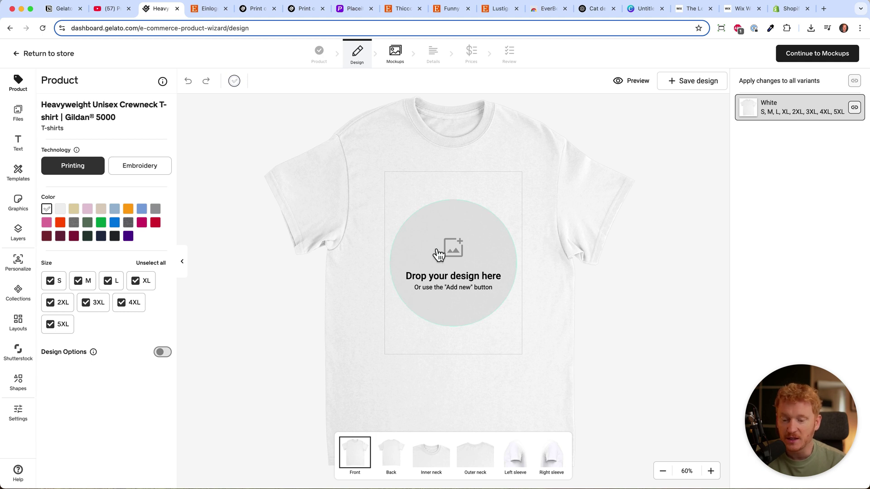
- Switch to the Etsy listings for design inspiration and inspect the Thiccolas Cage shirt's main image up close
{"action": "left_click", "coordinate": [452, 9]}
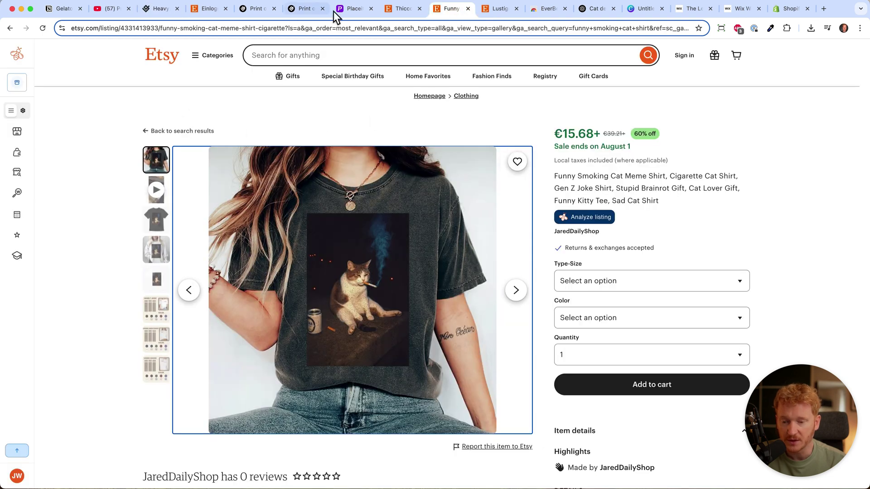
{"action": "left_click", "coordinate": [398, 9]}
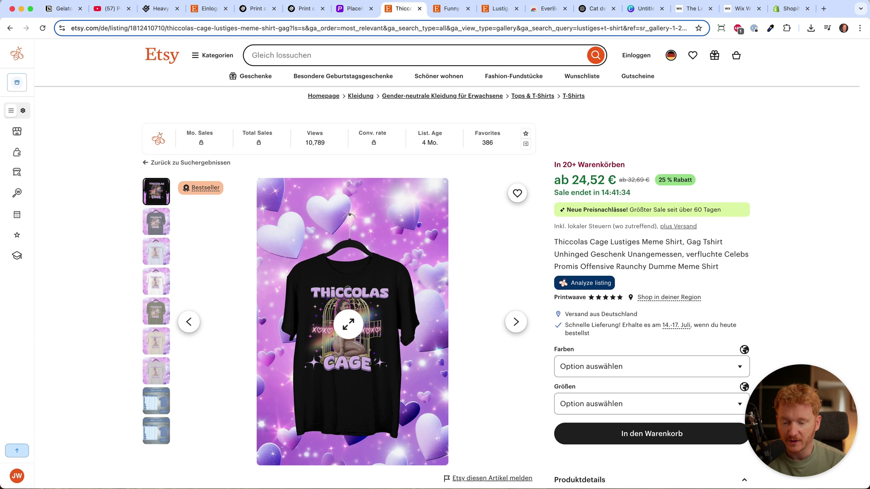
{"action": "left_click", "coordinate": [347, 322]}
{"action": "left_click", "coordinate": [381, 269]}
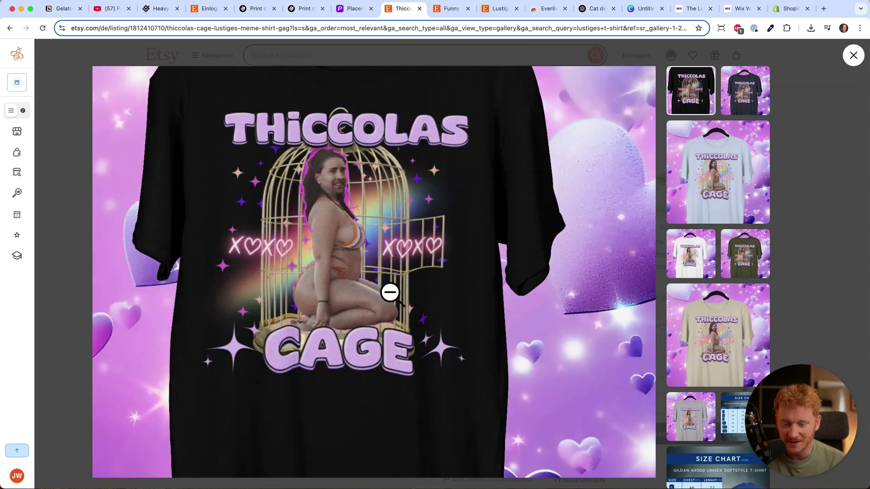
{"action": "left_click", "coordinate": [390, 293]}
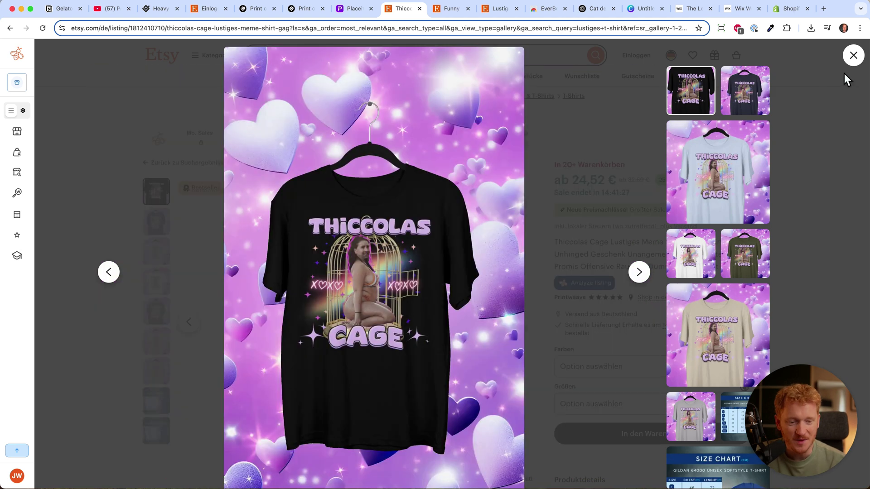
{"action": "left_click", "coordinate": [845, 74]}
- View the Etsy listings for the young wizard and giant T-shirt and for the smoking cat T-shirt
{"action": "key", "text": "ctrl+Tab"}
{"action": "key", "text": "ctrl+Tab"}
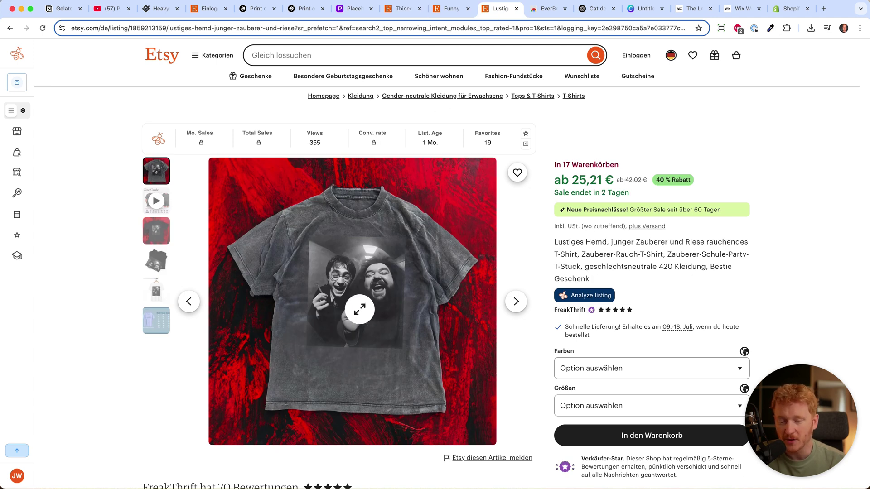
{"action": "left_click", "coordinate": [444, 15]}
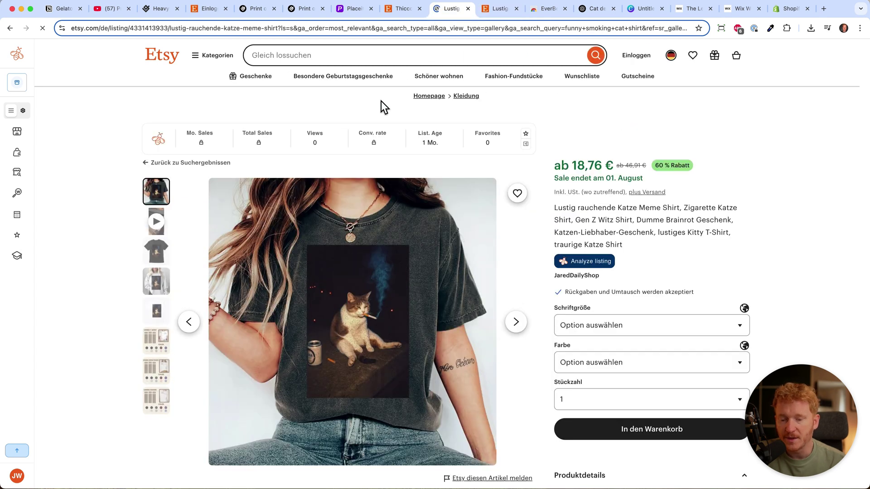
- View the EverBee extension's Chrome Web Store page and return to the statistics on the Thiccolas Cage listing
{"action": "left_click", "coordinate": [406, 15]}
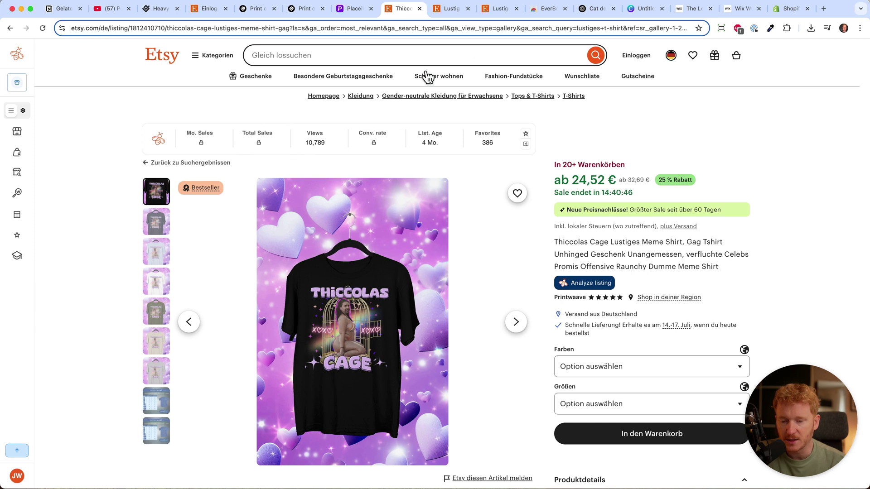
{"action": "left_click", "coordinate": [539, 12]}
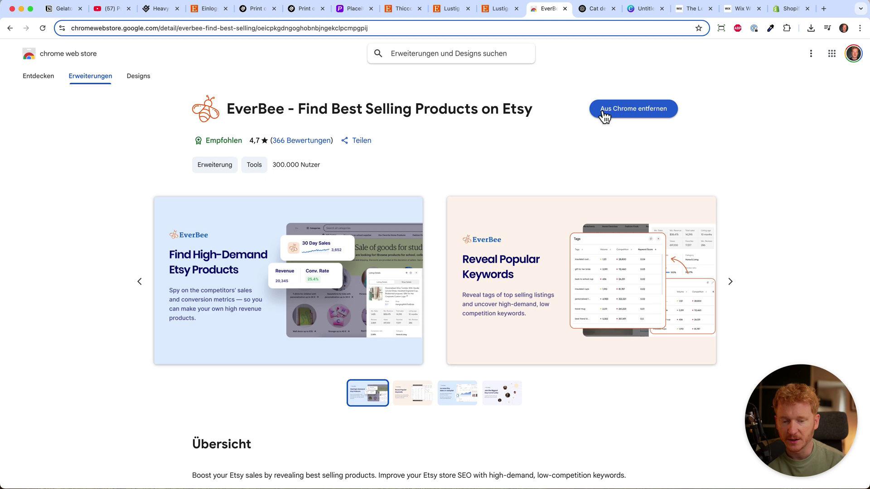
{"action": "left_click", "coordinate": [394, 8]}
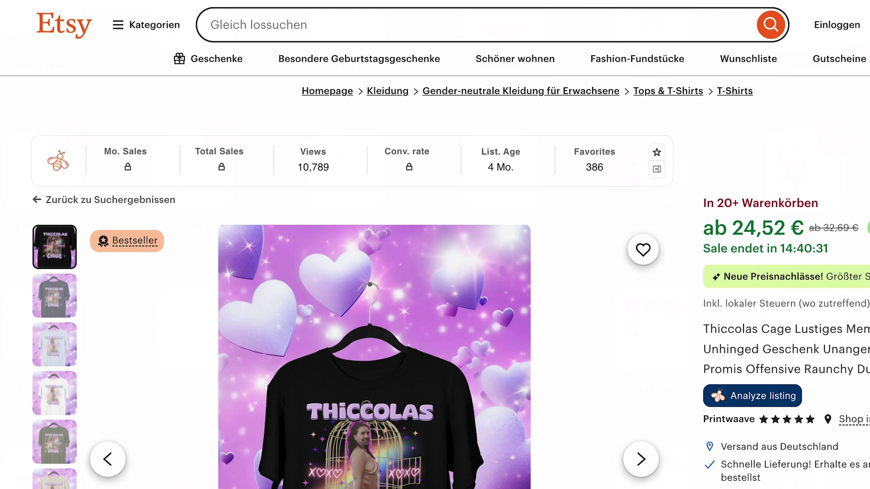
- Estimate the listing's number of sales in the calculator by multiplying 10000 by 0.05
{"action": "left_click_drag", "start_coordinate": [369, 15], "coordinate": [542, 175]}
{"action": "left_click", "coordinate": [457, 307]}
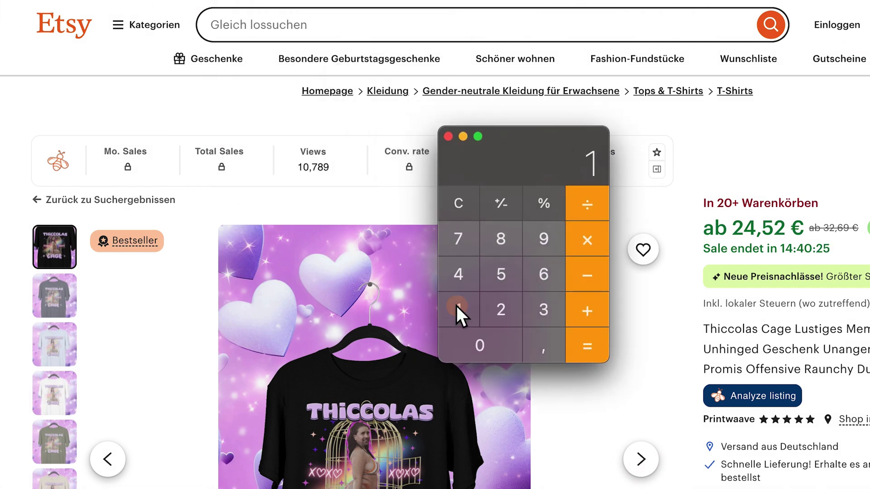
{"action": "left_click", "coordinate": [474, 341]}
{"action": "double_click", "coordinate": [473, 341]}
{"action": "left_click", "coordinate": [473, 342]}
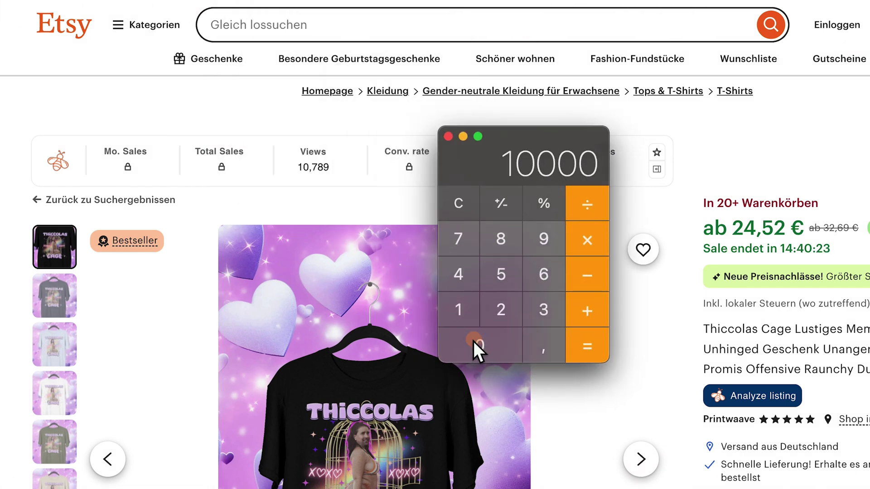
{"action": "left_click", "coordinate": [584, 238]}
{"action": "left_click", "coordinate": [504, 338]}
{"action": "left_click", "coordinate": [542, 348]}
{"action": "left_click", "coordinate": [497, 351]}
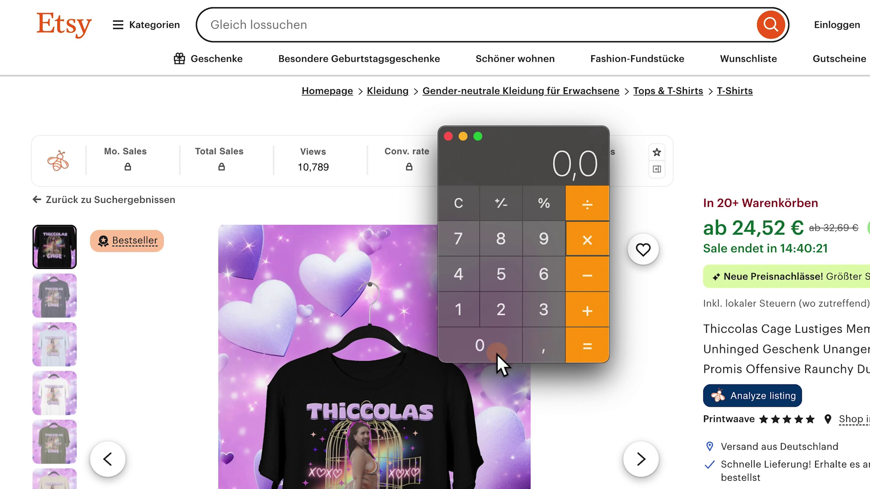
{"action": "left_click", "coordinate": [503, 277]}
{"action": "left_click", "coordinate": [585, 343]}
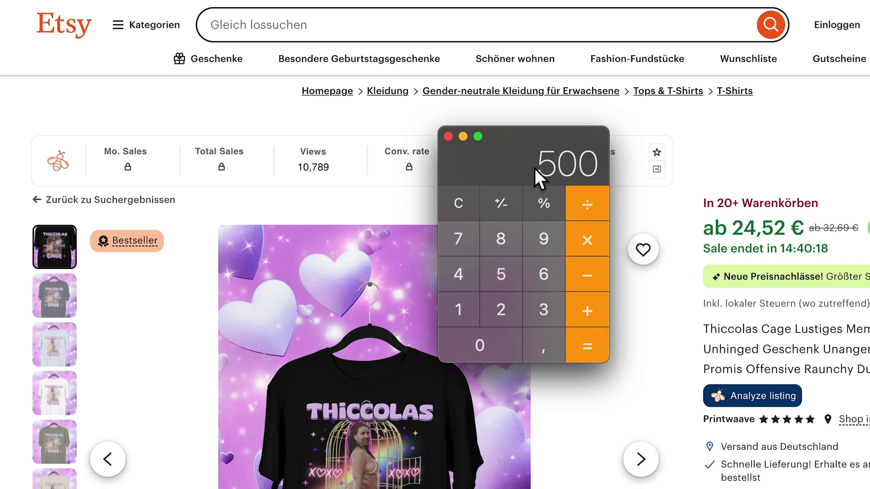
- Estimate the listing's revenue by multiplying the calculated sales by 25
{"action": "left_click", "coordinate": [584, 240]}
{"action": "left_click", "coordinate": [498, 311]}
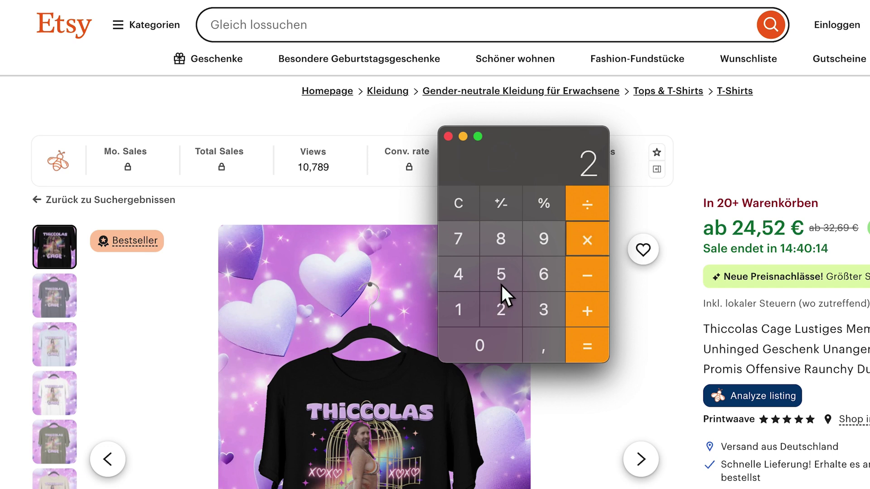
{"action": "left_click", "coordinate": [503, 280]}
{"action": "left_click", "coordinate": [582, 345]}
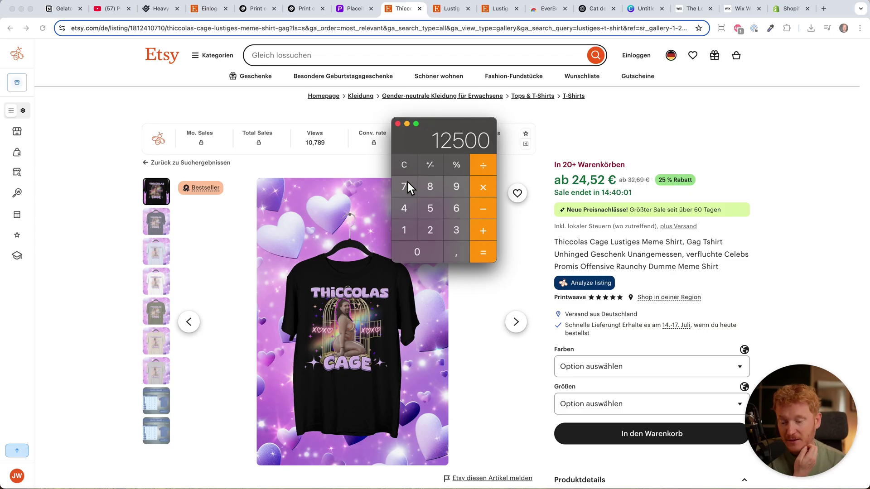
- Close the calculator and look over the Thiccolas Cage listing's price, reviews and statistics
{"action": "left_click", "coordinate": [398, 124]}
{"action": "scroll", "coordinate": [398, 181], "scroll_direction": "down", "scroll_amount": 3}
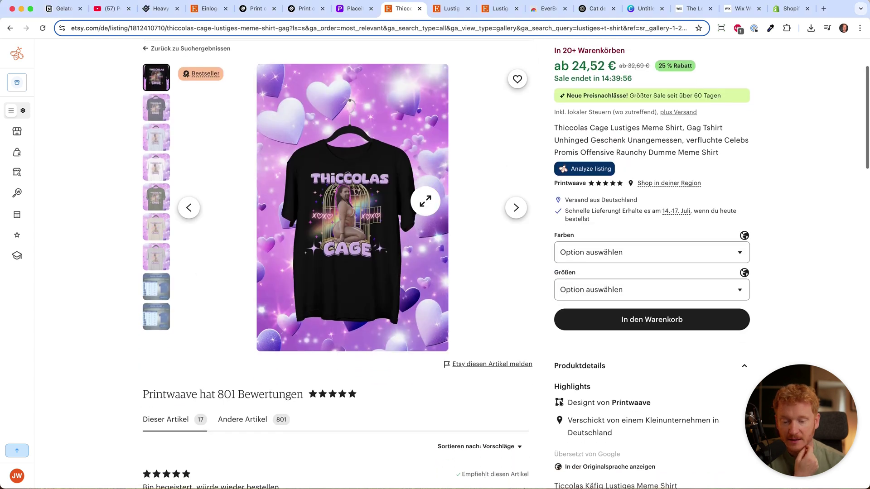
{"action": "scroll", "coordinate": [353, 272], "scroll_direction": "up", "scroll_amount": 1}
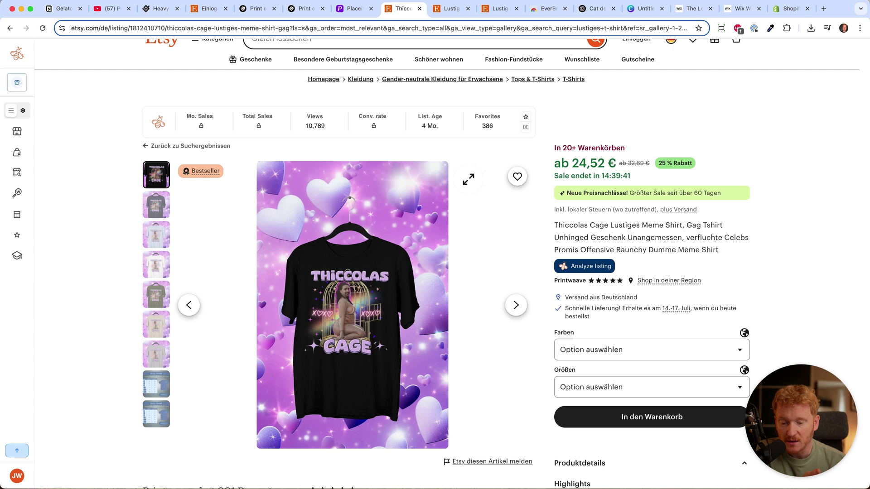
- Enlarge the main image of the smoking cat T-shirt listing and capture a screenshot of its design
{"action": "left_click", "coordinate": [440, 11]}
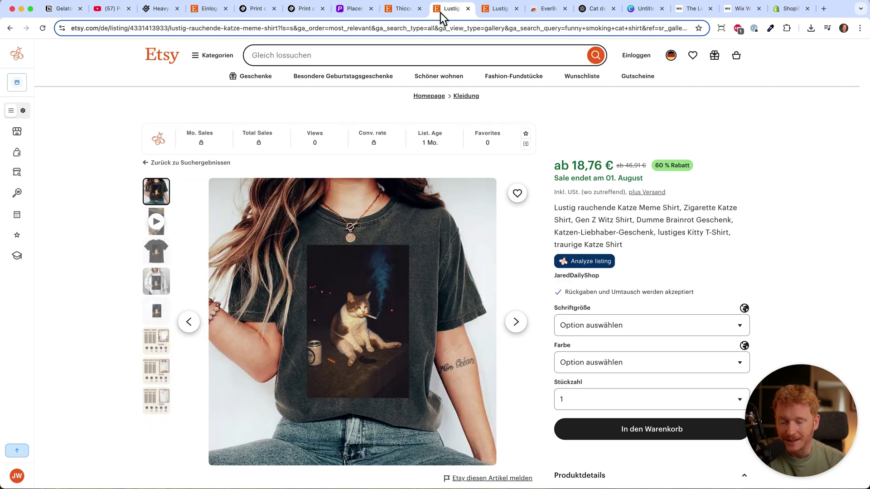
{"action": "left_click", "coordinate": [369, 226]}
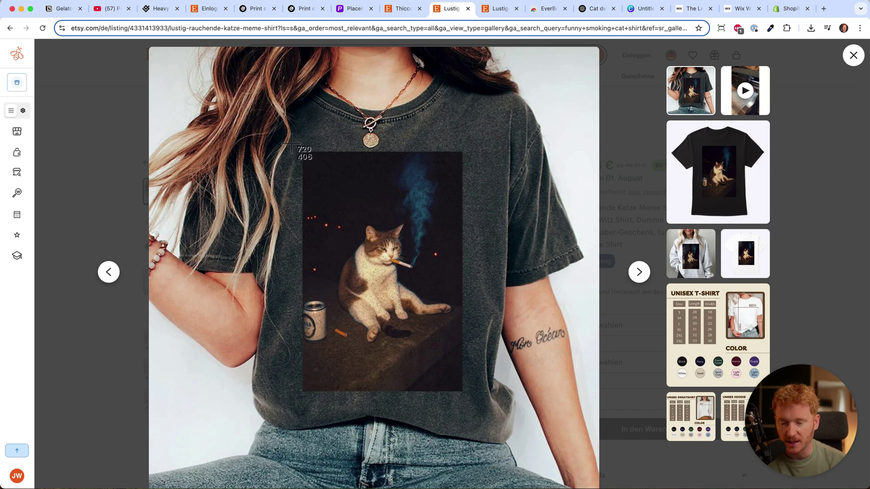
{"action": "left_click_drag", "start_coordinate": [290, 144], "coordinate": [517, 438]}
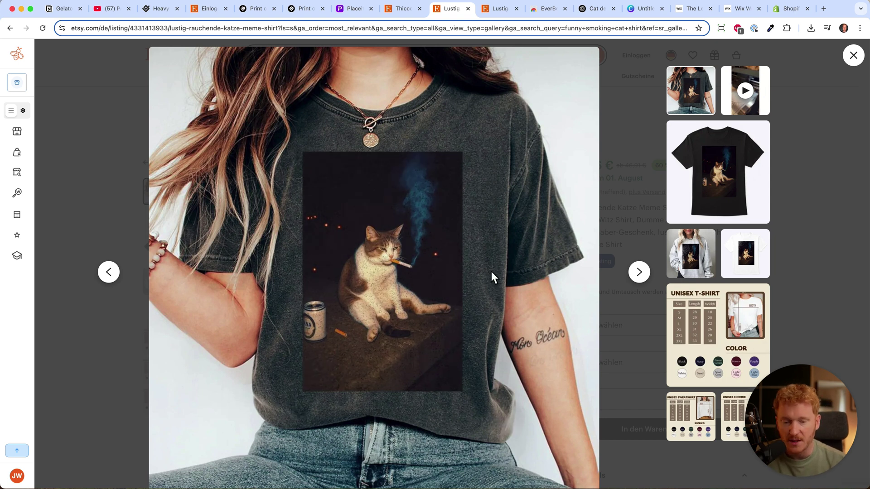
- Switch to the ChatGPT cat design conversation and review the image prompt, the generated cat picture and the retro photograph follow-up
{"action": "left_click", "coordinate": [590, 10]}
{"action": "scroll", "coordinate": [518, 189], "scroll_direction": "up", "scroll_amount": 6}
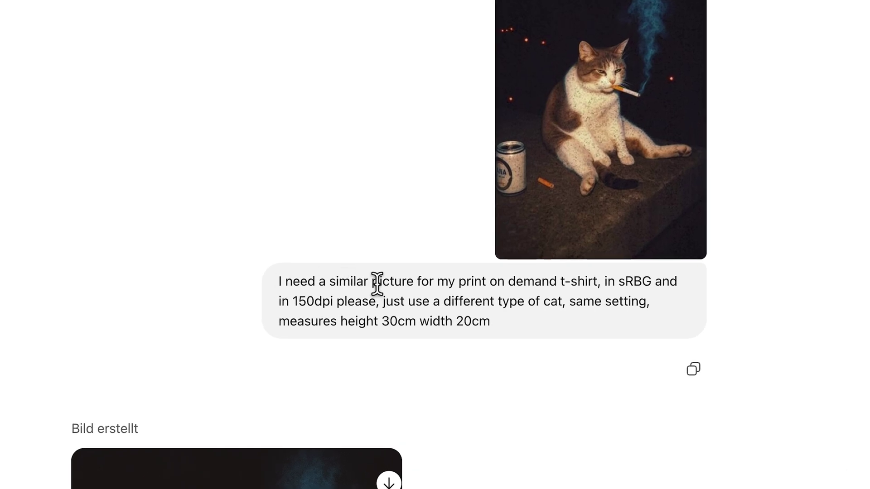
{"action": "left_click_drag", "start_coordinate": [625, 277], "coordinate": [643, 277]}
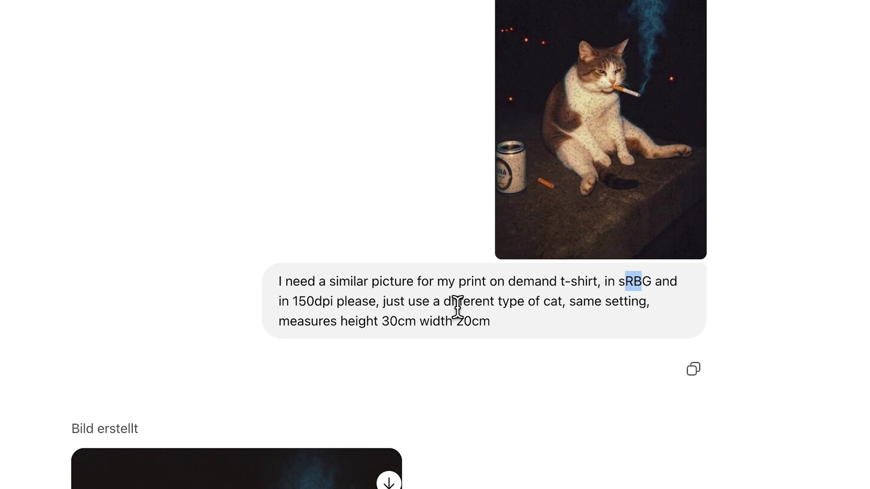
{"action": "scroll", "coordinate": [675, 299], "scroll_direction": "down", "scroll_amount": 2}
{"action": "scroll", "coordinate": [675, 298], "scroll_direction": "down", "scroll_amount": 5}
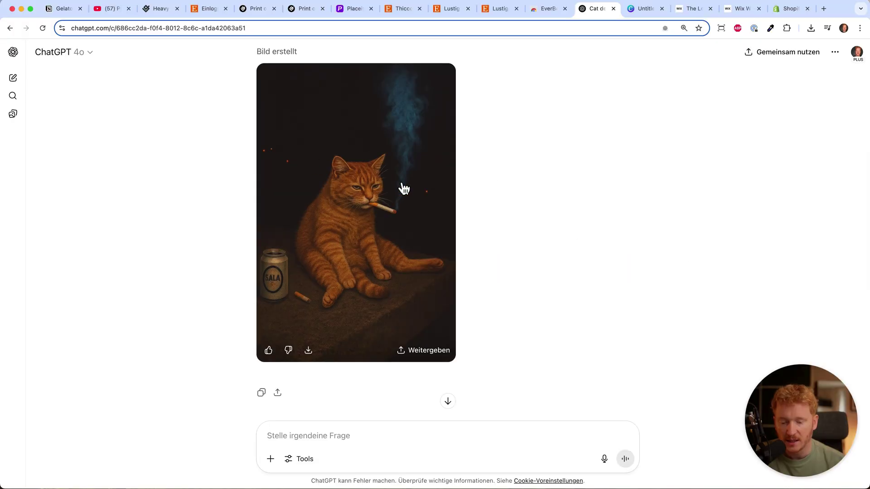
{"action": "scroll", "coordinate": [389, 243], "scroll_direction": "down", "scroll_amount": 8}
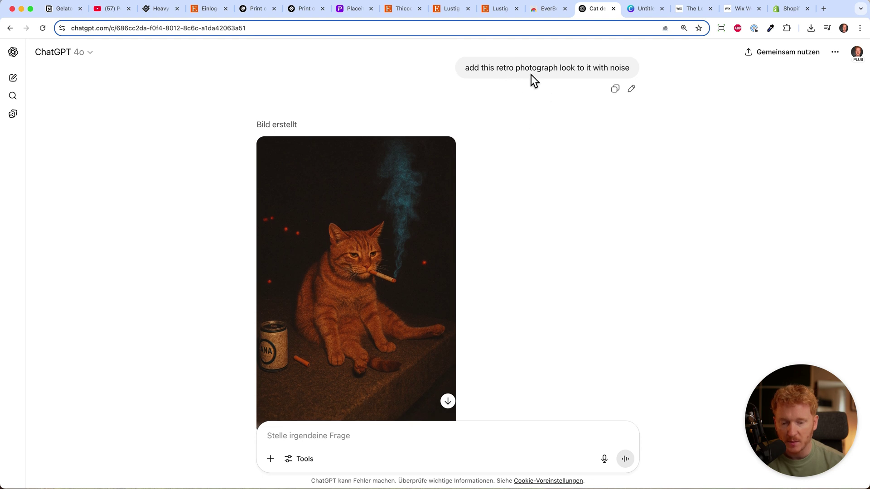
- Open the generated retro-style cat picture at full size and download it
{"action": "left_click", "coordinate": [376, 199]}
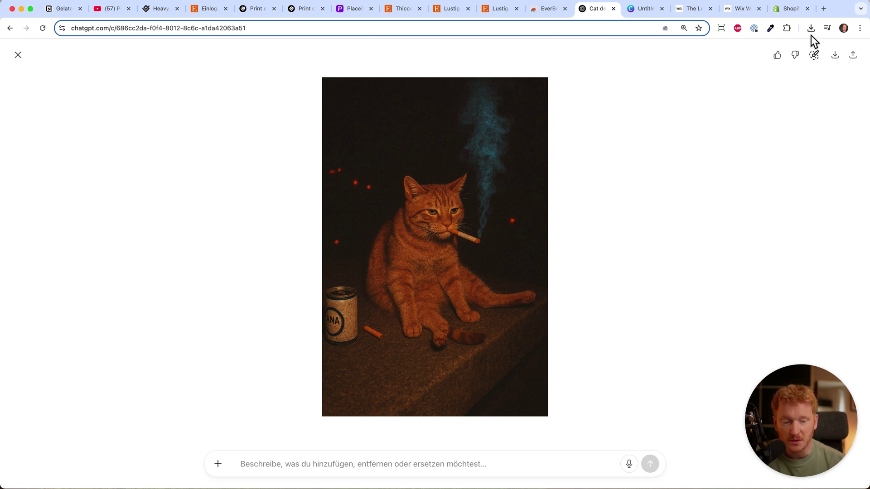
{"action": "left_click", "coordinate": [835, 54]}
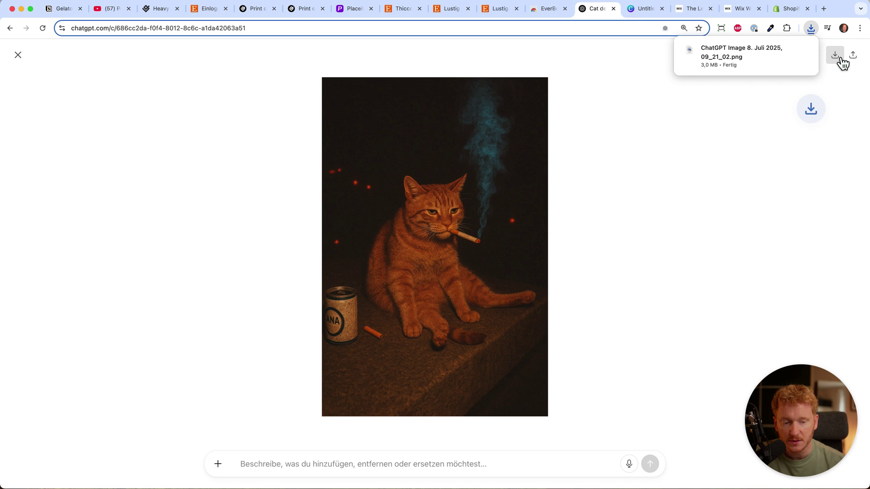
- Switch to the Gelato T-shirt design, upload the downloaded cat picture from the device and place it on the shirt's front
{"action": "key", "text": "super+3"}
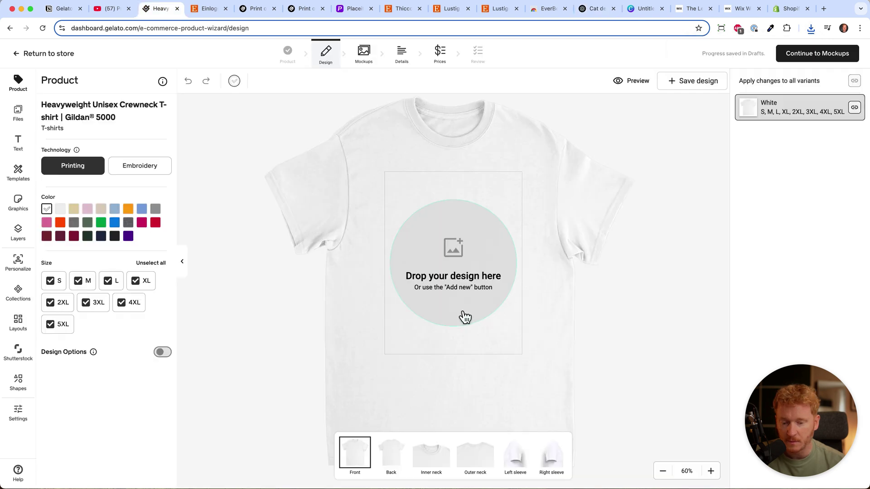
{"action": "left_click", "coordinate": [469, 249]}
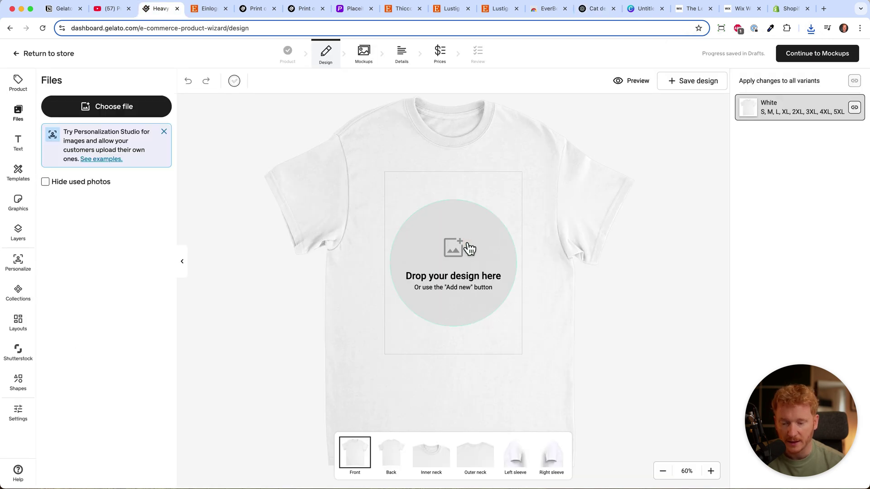
{"action": "left_click", "coordinate": [111, 114]}
{"action": "left_click", "coordinate": [357, 300]}
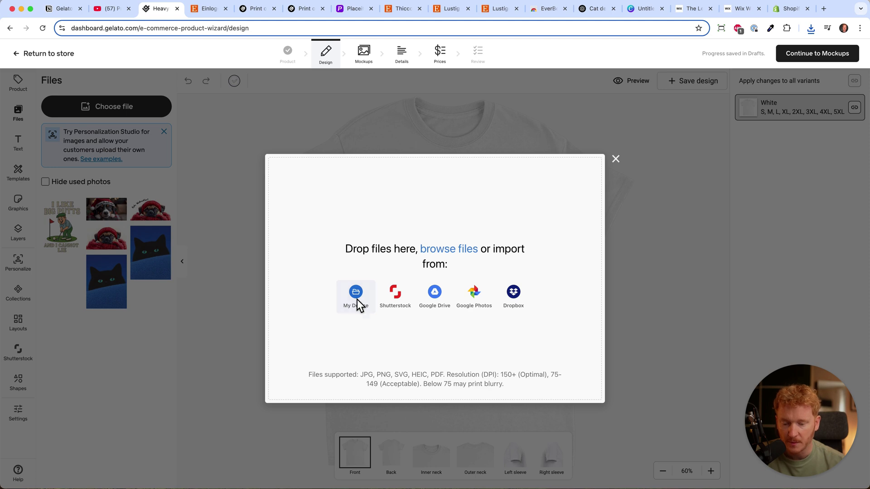
{"action": "key", "text": "Return"}
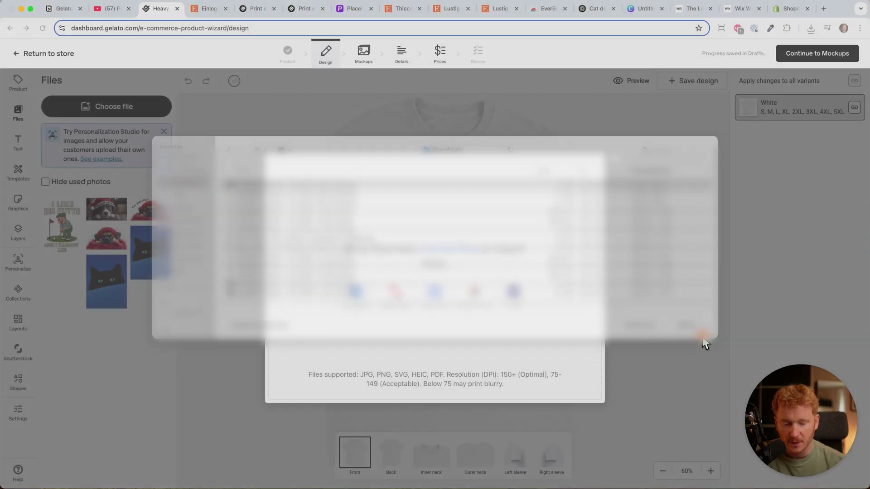
{"action": "left_click", "coordinate": [62, 231]}
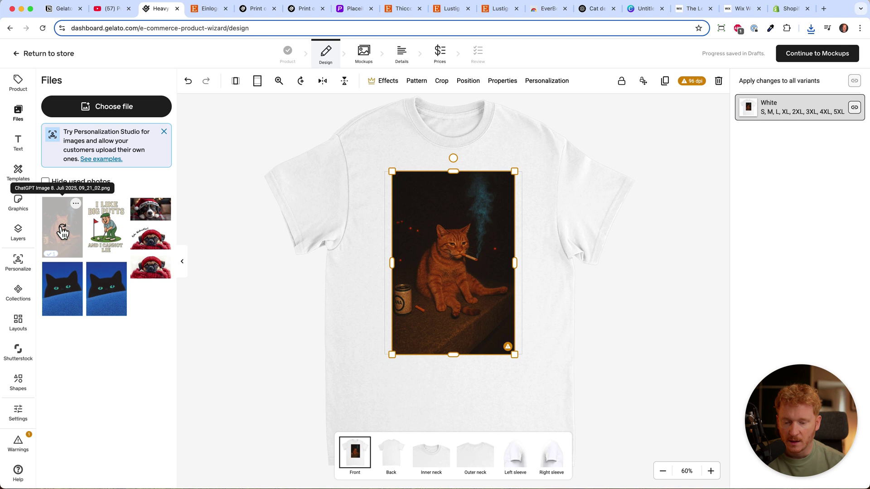
- Enlarge the cat picture until it nearly fills the width of the front print area and shift it slightly upward
{"action": "left_click_drag", "start_coordinate": [449, 250], "coordinate": [443, 249]}
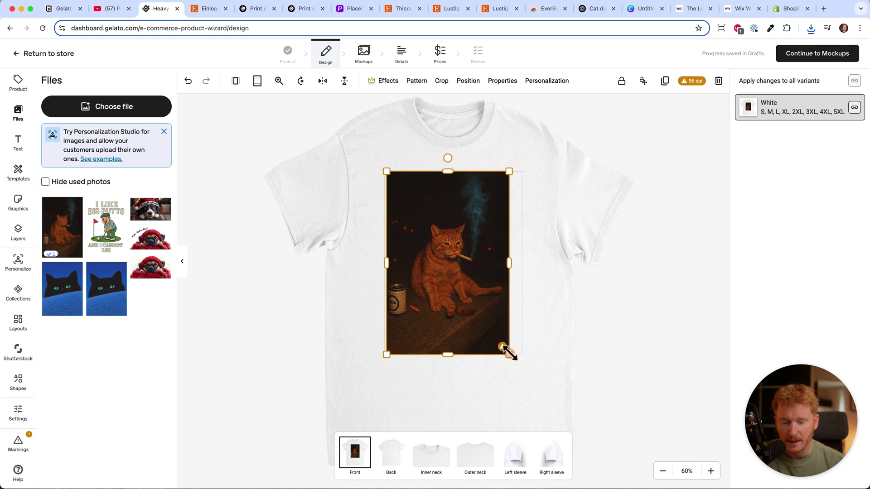
{"action": "left_click_drag", "start_coordinate": [510, 353], "coordinate": [520, 367]}
{"action": "left_click_drag", "start_coordinate": [494, 328], "coordinate": [493, 322]}
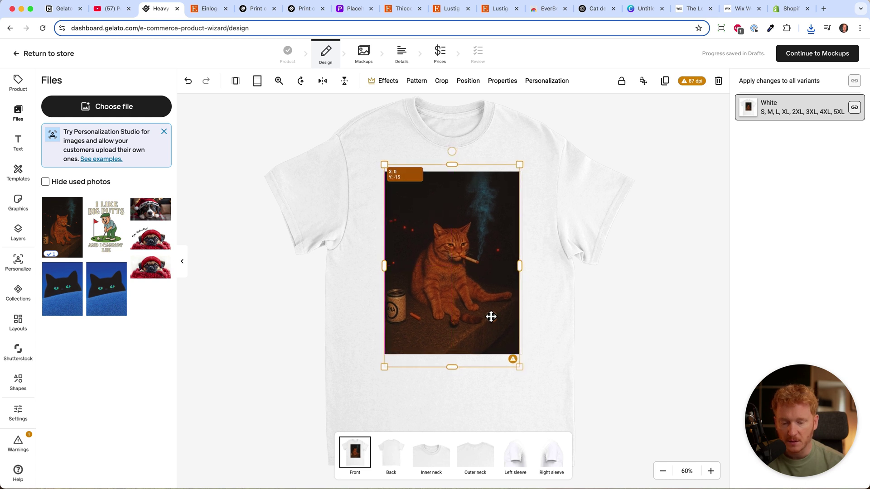
{"action": "left_click", "coordinate": [564, 281]}
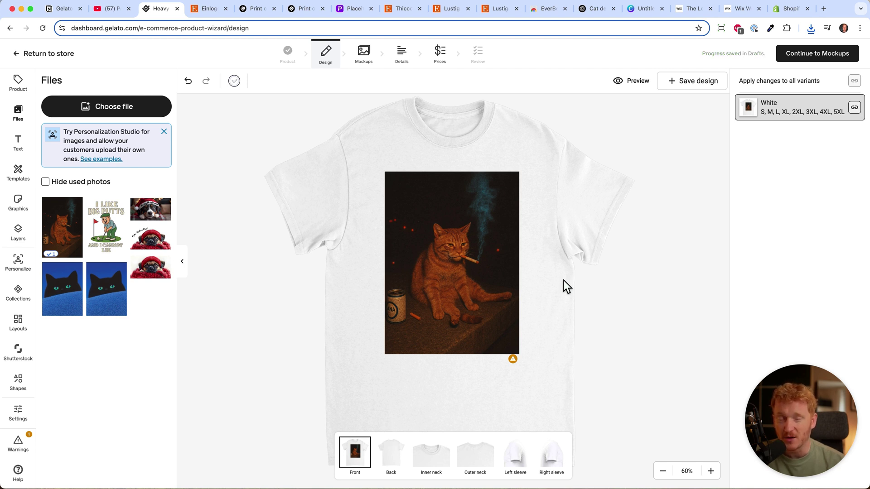
- Centre the enlarged cat picture within the front print area and check its placement
{"action": "left_click_drag", "start_coordinate": [458, 248], "coordinate": [460, 249]}
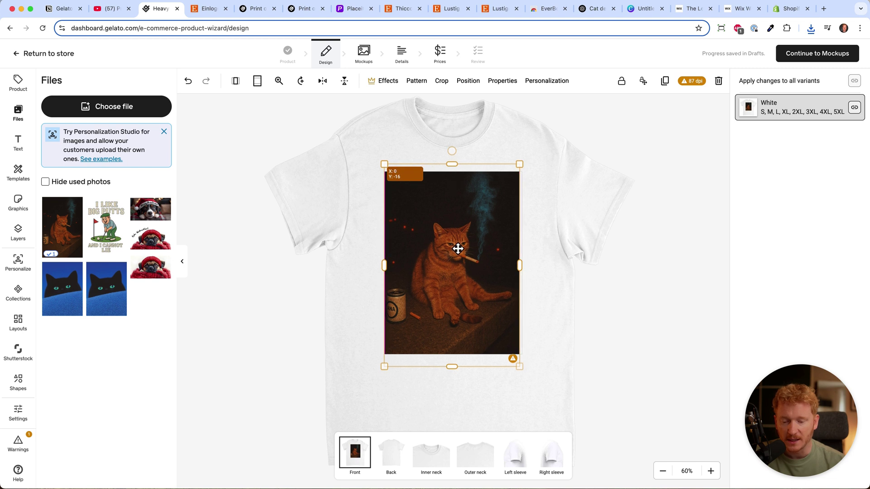
{"action": "double_click", "coordinate": [458, 249]}
{"action": "left_click", "coordinate": [543, 236]}
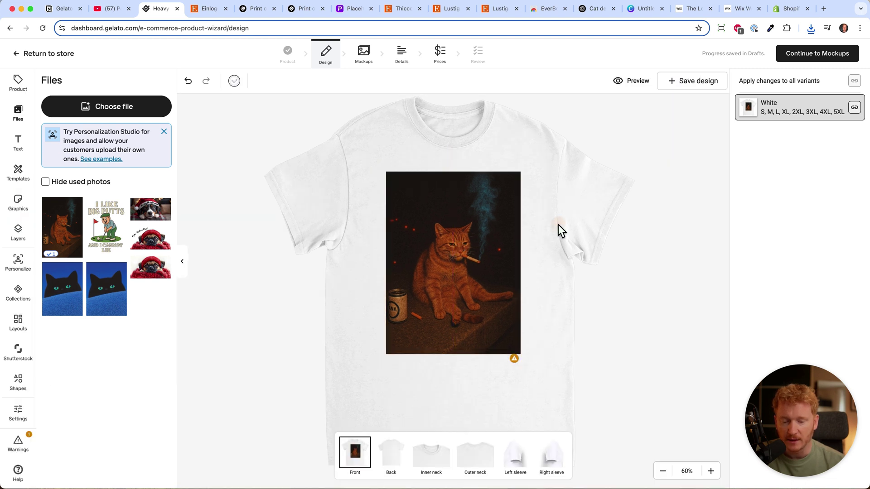
{"action": "left_click", "coordinate": [475, 265]}
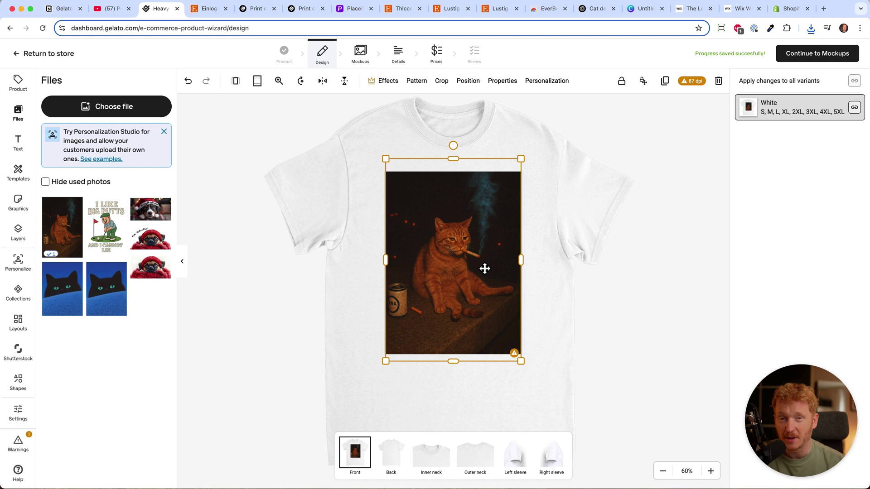
{"action": "left_click", "coordinate": [535, 233]}
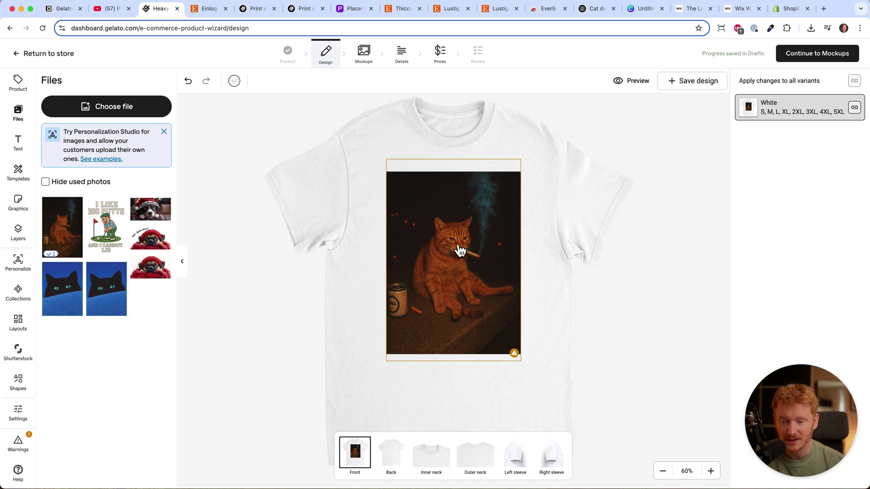
- Compare the cat picture's placement with the smoking cat shirt listing on Etsy and return to the Gelato design
{"action": "left_click", "coordinate": [398, 9]}
{"action": "left_click", "coordinate": [446, 9]}
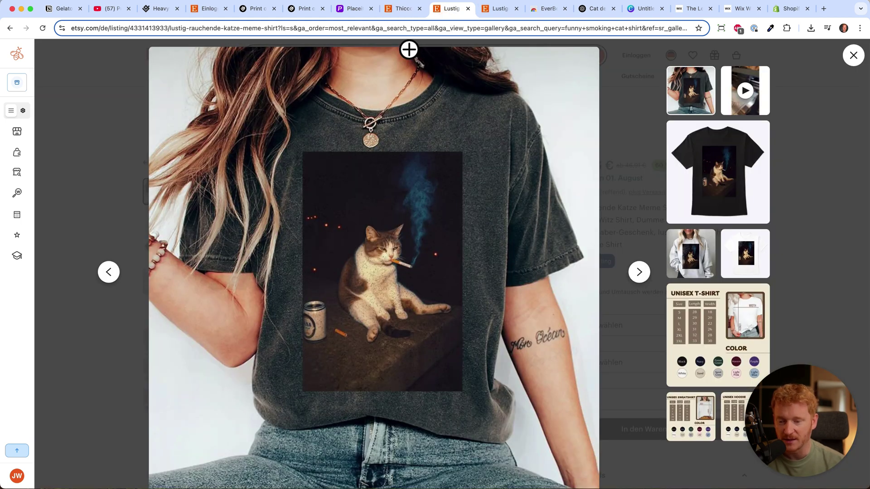
{"action": "left_click", "coordinate": [165, 13]}
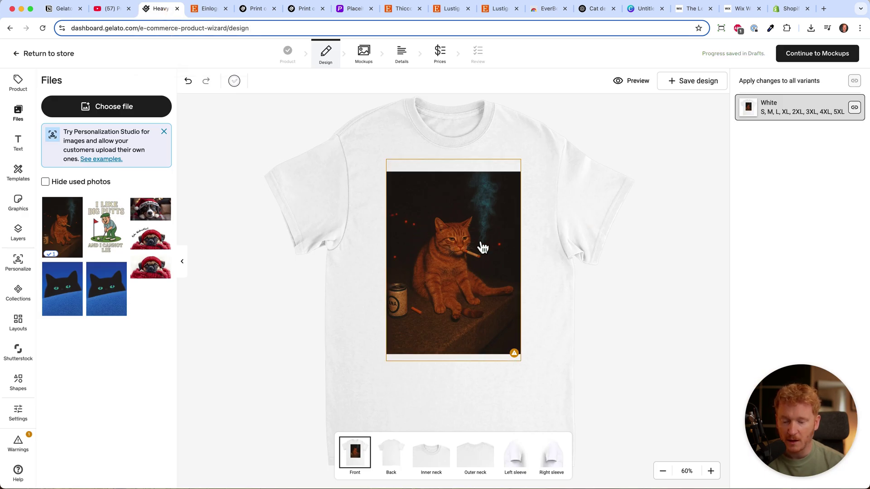
{"action": "left_click", "coordinate": [512, 355]}
{"action": "left_click", "coordinate": [515, 386]}
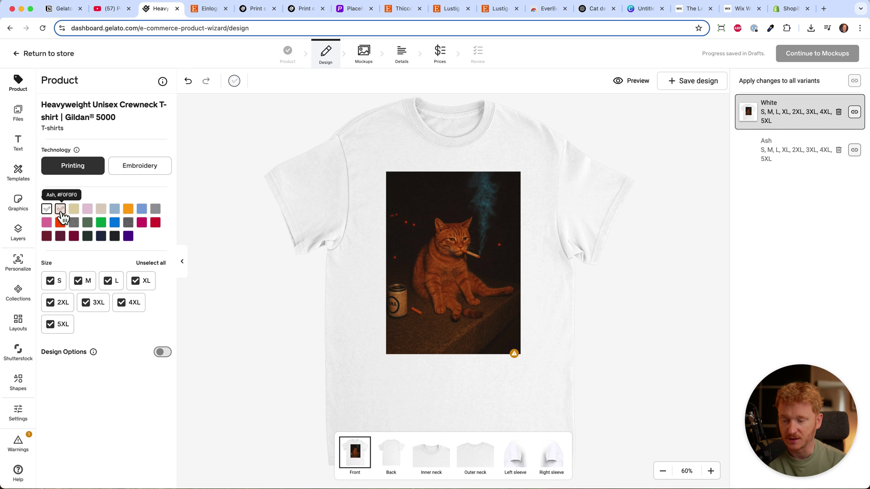
- Add Light Pink as a shirt colour and preview the design on the Ash and Light Pink variants
{"action": "left_click", "coordinate": [87, 209]}
{"action": "left_click", "coordinate": [770, 150]}
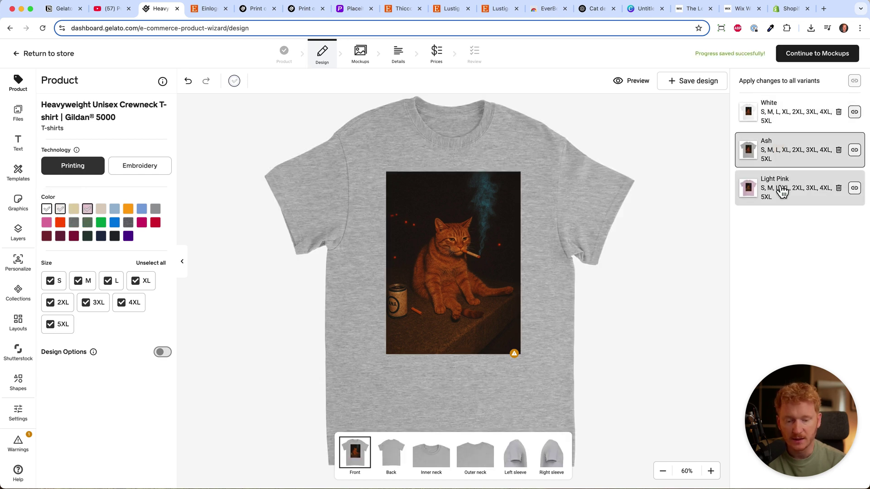
{"action": "left_click", "coordinate": [783, 192]}
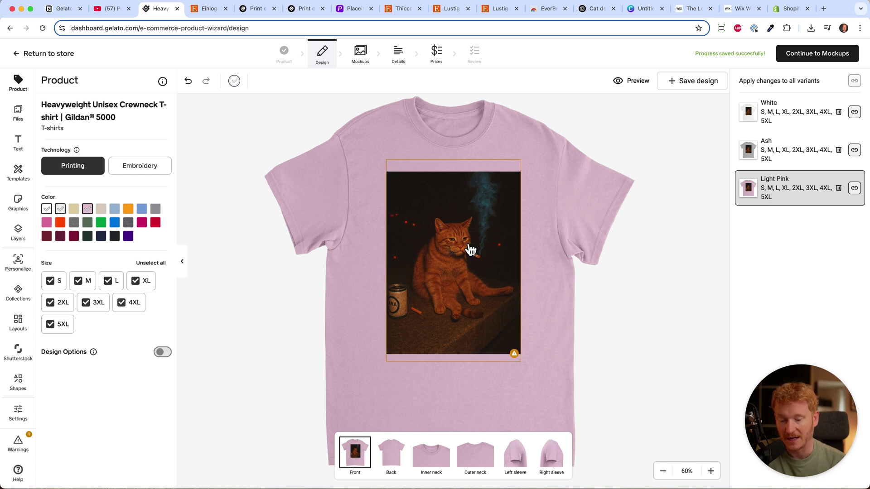
- Try Royal as an additional shirt colour, preview the design on it and delete that variant
{"action": "left_click", "coordinate": [115, 222]}
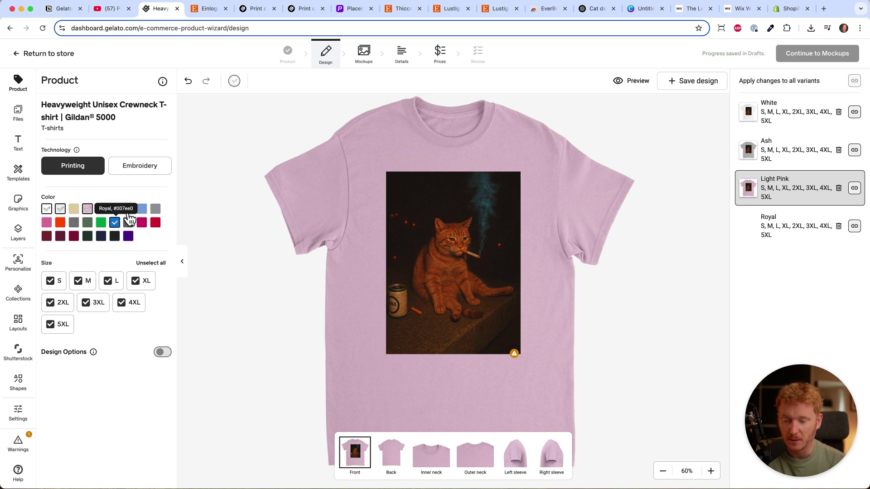
{"action": "left_click", "coordinate": [762, 242]}
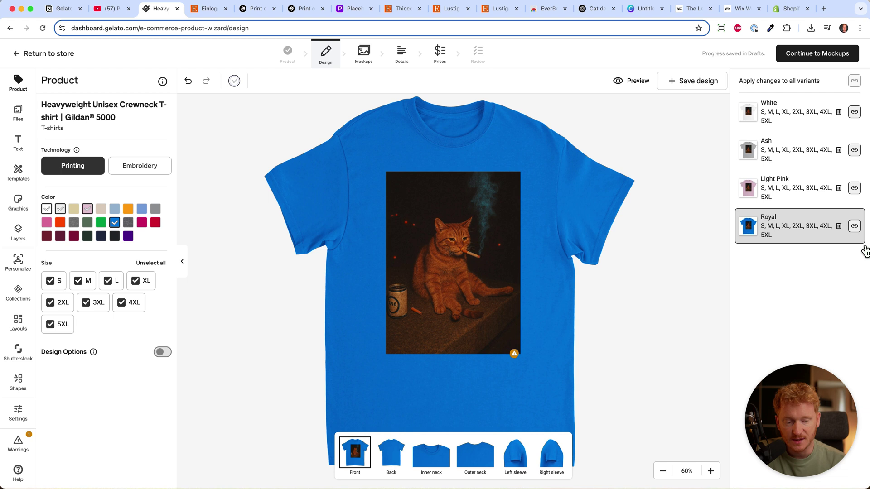
{"action": "left_click", "coordinate": [839, 227]}
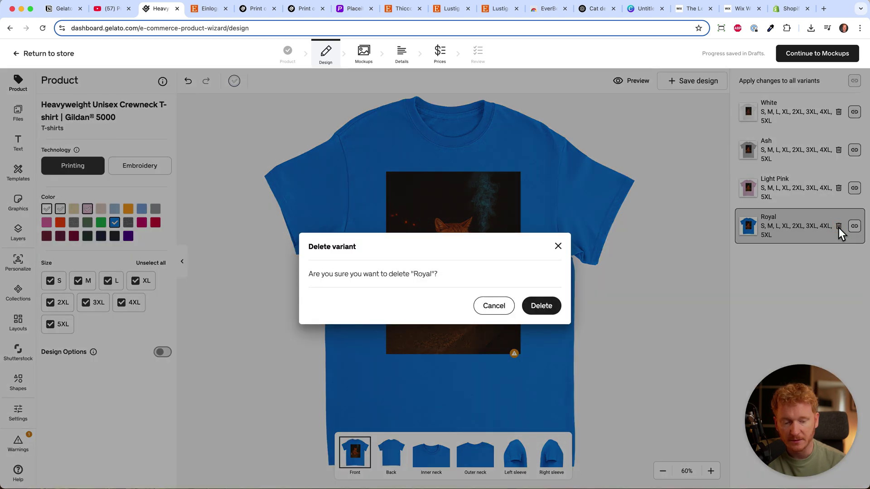
{"action": "left_click", "coordinate": [547, 307]}
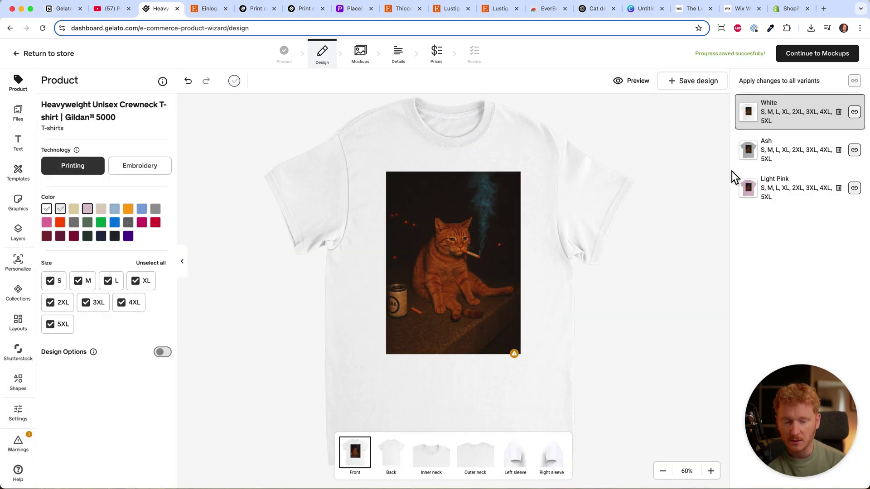
- Add Gold and Black as further shirt colours
{"action": "left_click", "coordinate": [129, 210]}
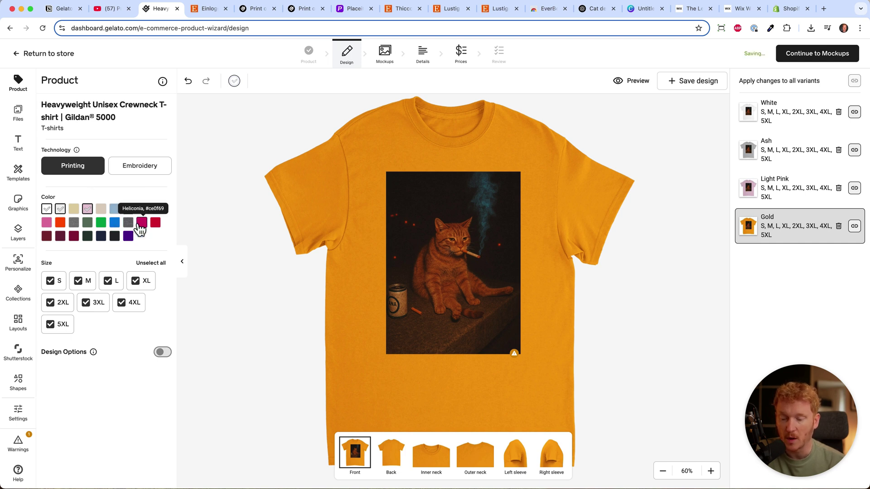
{"action": "left_click", "coordinate": [116, 238]}
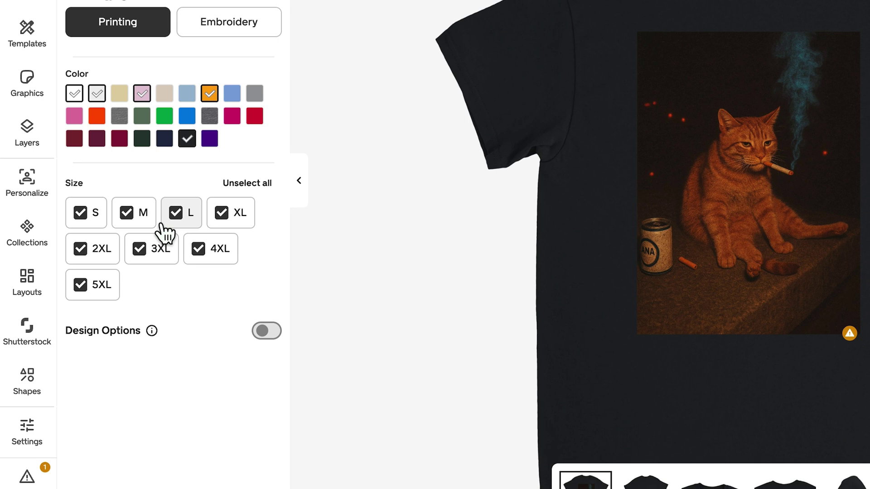
- Try excluding sizes 5XL and 4XL from the T-shirt and restore both
{"action": "left_click", "coordinate": [100, 299]}
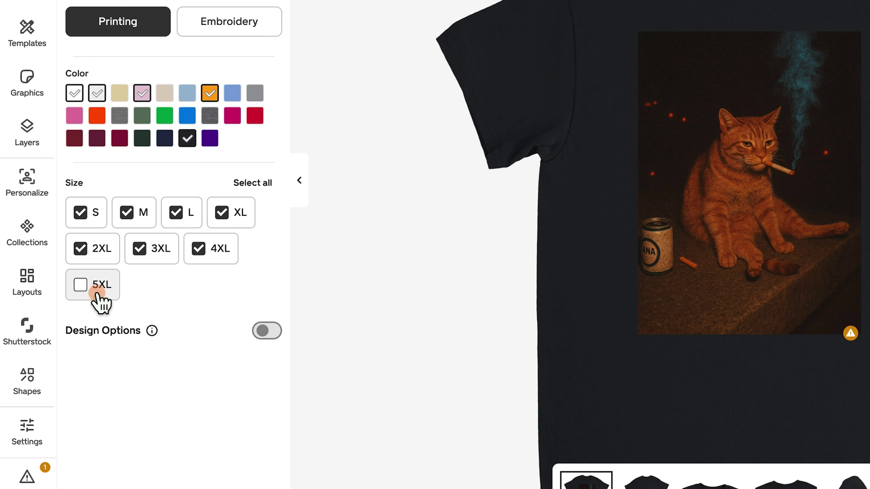
{"action": "left_click", "coordinate": [222, 250]}
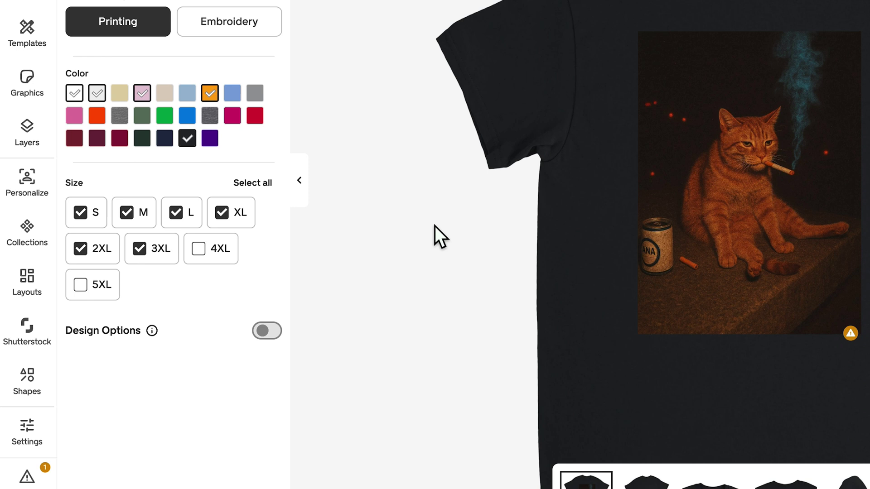
{"action": "left_click", "coordinate": [223, 257]}
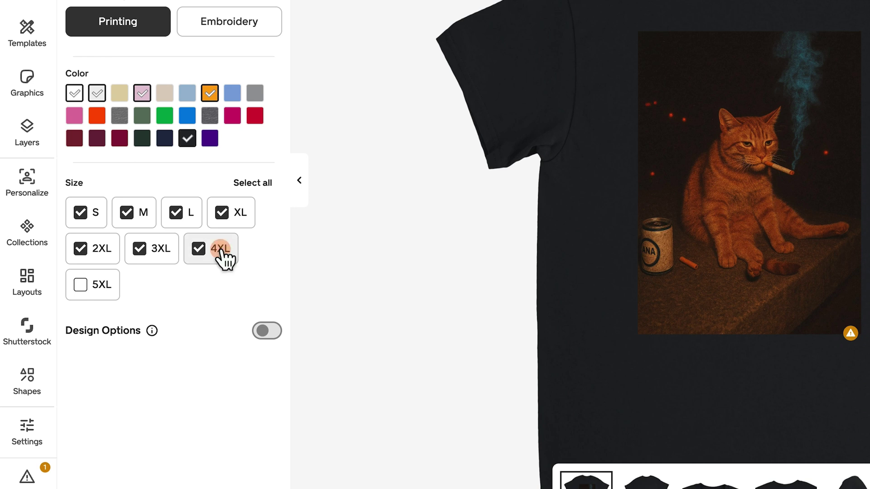
{"action": "left_click", "coordinate": [104, 291]}
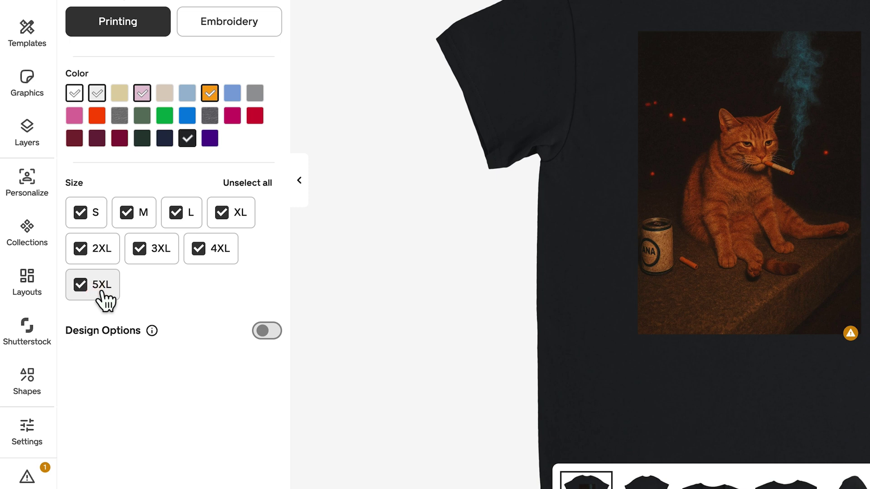
- Exclude size 5XL from the T-shirt and proceed to the mockup selection
{"action": "left_click", "coordinate": [102, 291]}
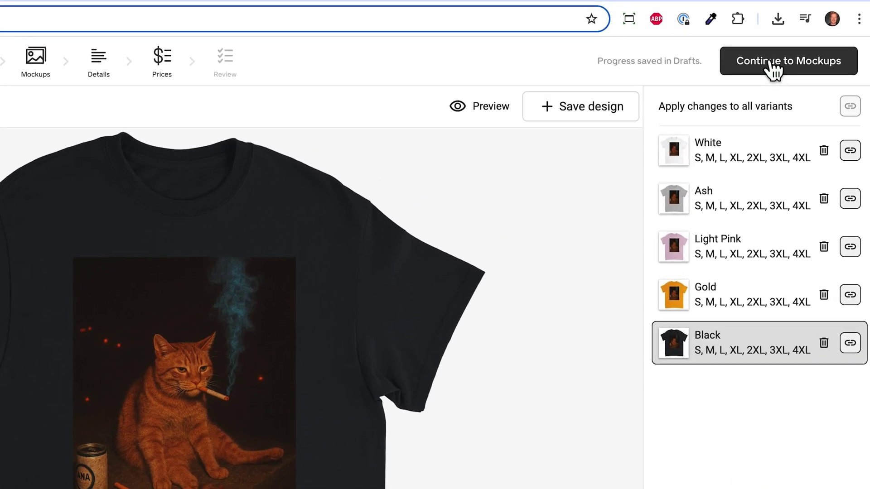
{"action": "left_click", "coordinate": [775, 68]}
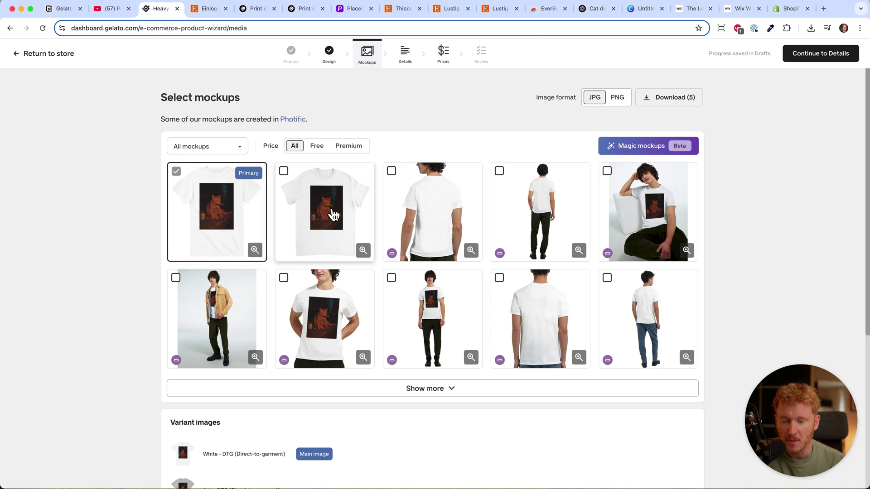
- Try to select two premium mockups with a model wearing the T-shirt, dismissing the Gelato+ trial offer each time
{"action": "left_click", "coordinate": [437, 211]}
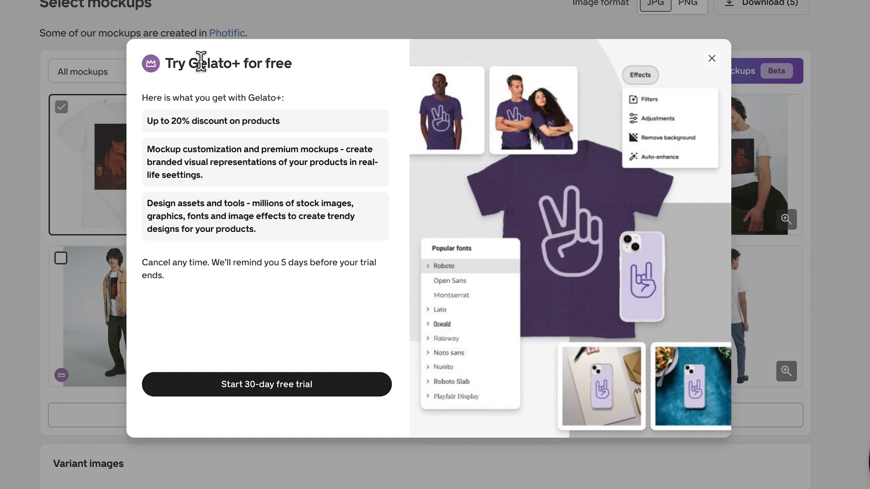
{"action": "left_click_drag", "start_coordinate": [174, 123], "coordinate": [218, 124]}
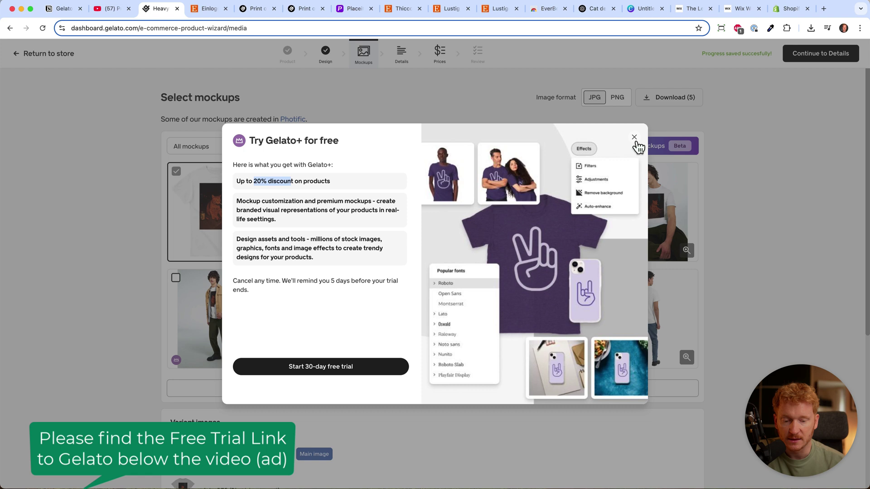
{"action": "left_click", "coordinate": [635, 138]}
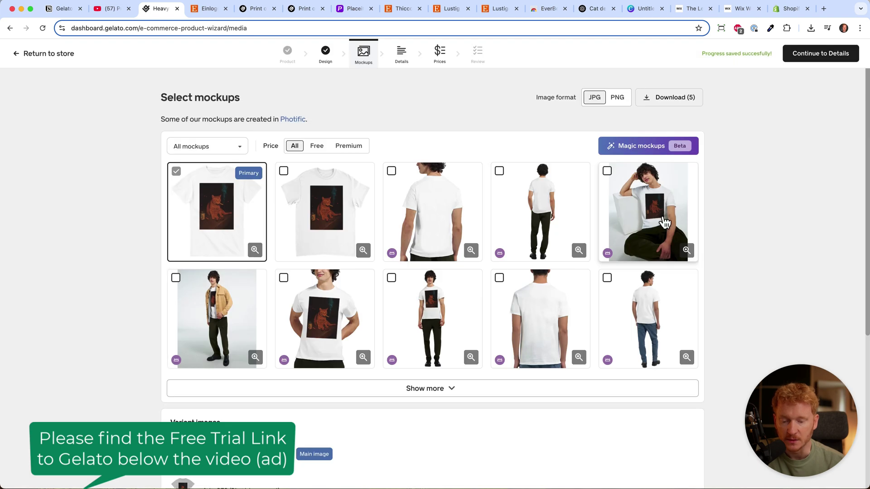
{"action": "left_click", "coordinate": [211, 322]}
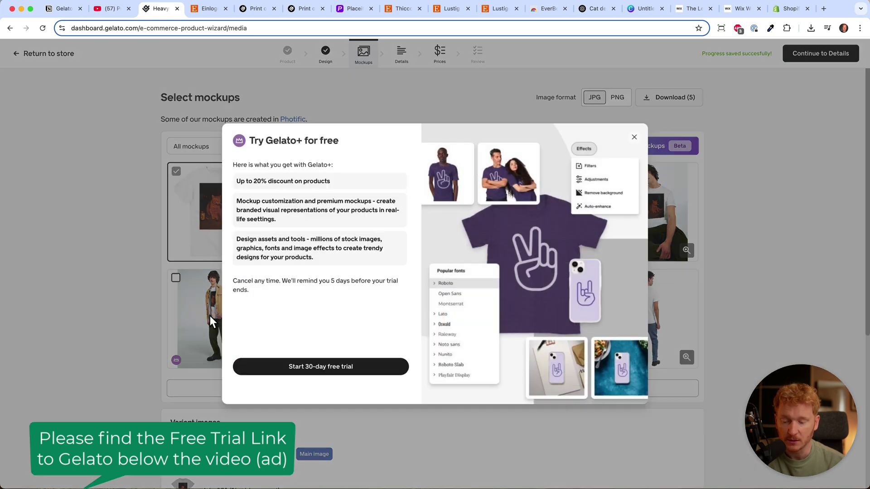
{"action": "left_click", "coordinate": [635, 138]}
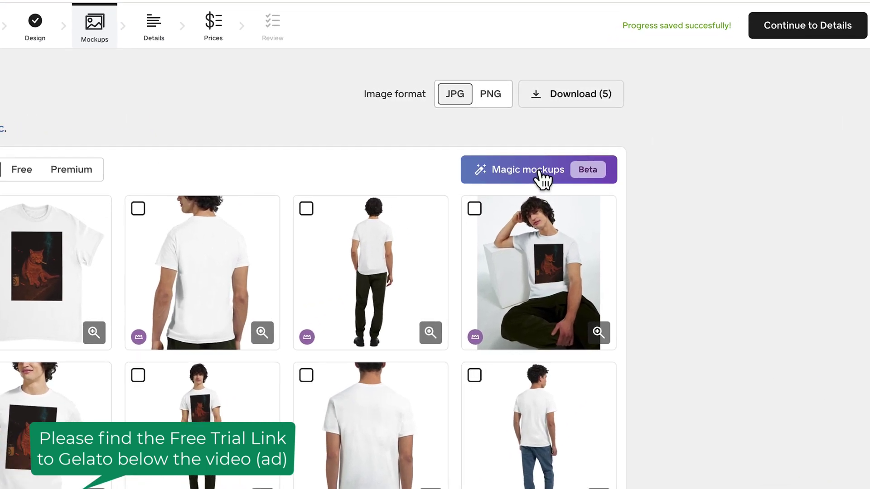
- Generate a Magic Mockup from the suggested prompt of a smiling young woman on a sunny city street and add it to the product
{"action": "left_click", "coordinate": [542, 179]}
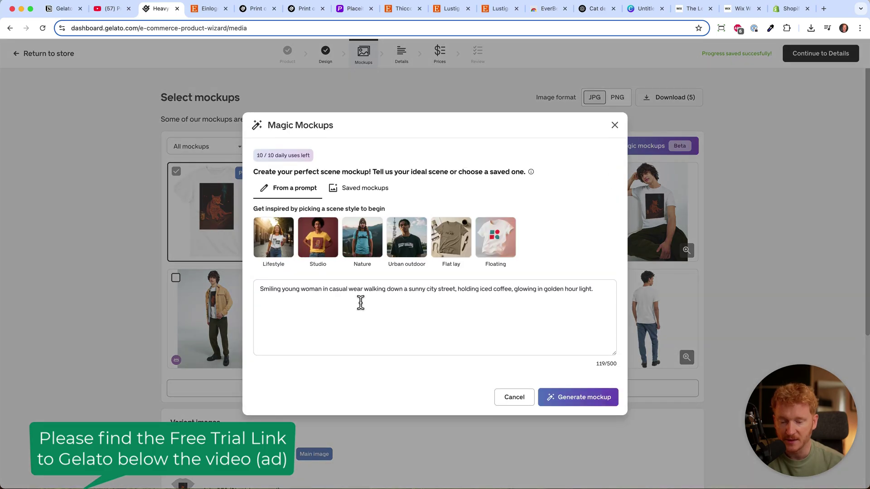
{"action": "left_click", "coordinate": [579, 404]}
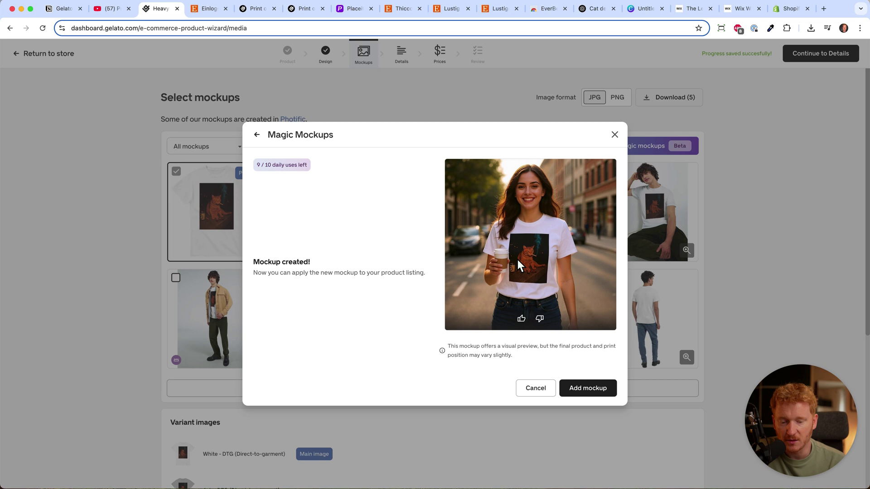
{"action": "left_click", "coordinate": [588, 388]}
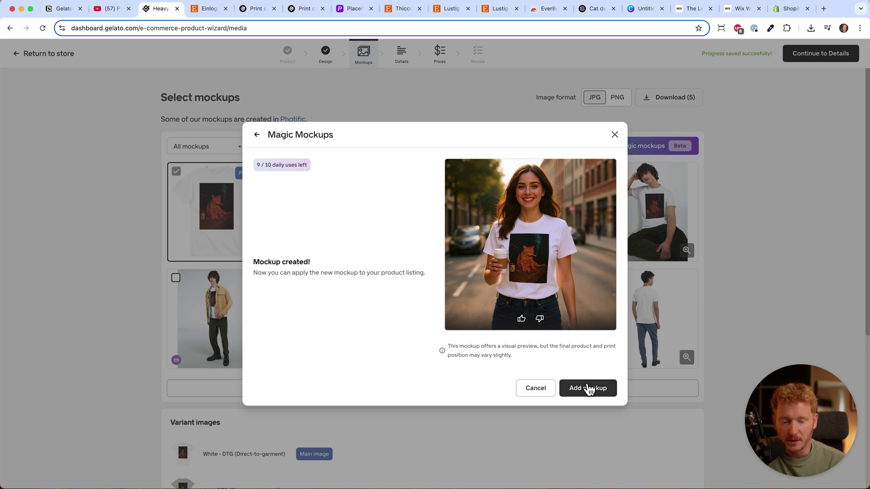
{"action": "scroll", "coordinate": [539, 164], "scroll_direction": "up", "scroll_amount": 5}
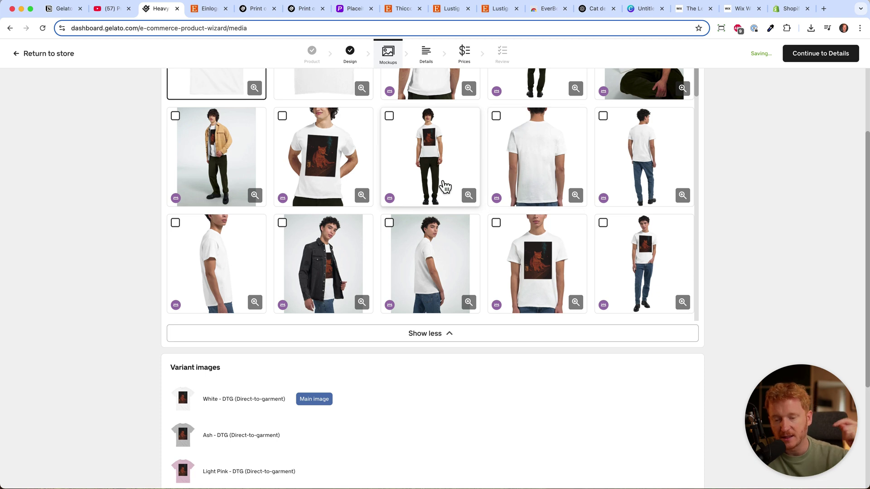
- Switch to Placeit and browse its apparel mockups, including the Etsy templates
{"action": "left_click", "coordinate": [343, 15]}
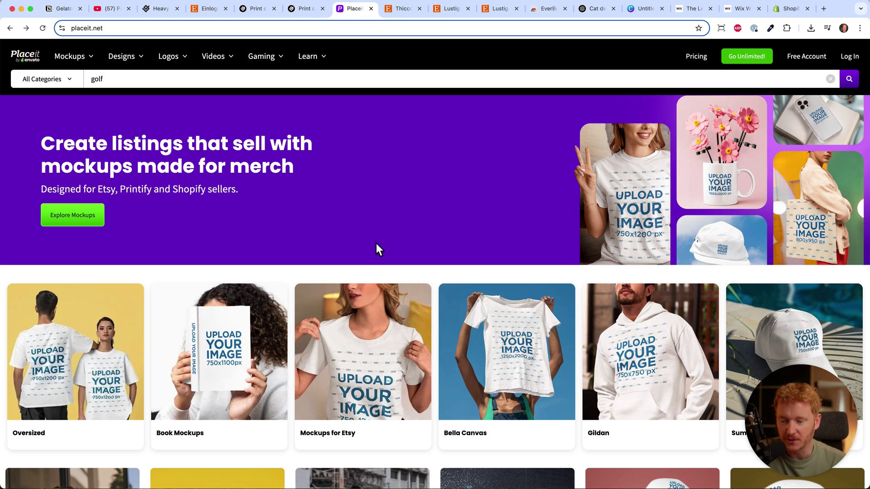
{"action": "scroll", "coordinate": [343, 235], "scroll_direction": "down", "scroll_amount": 1}
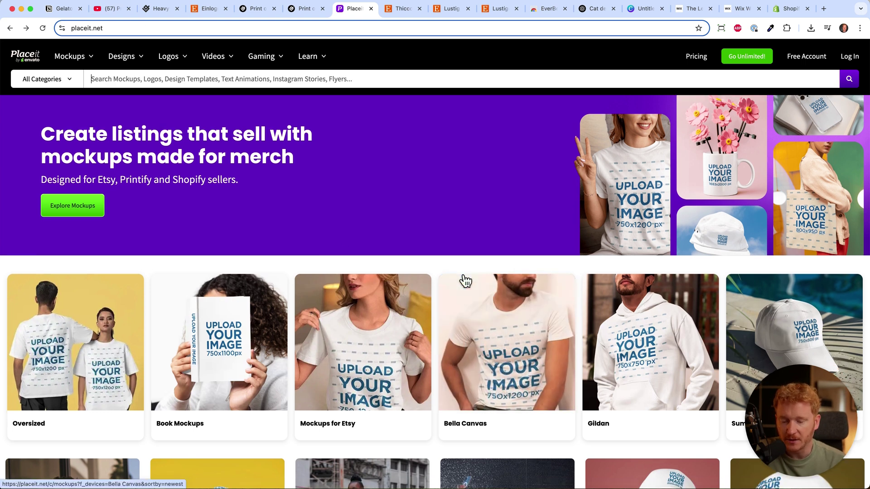
{"action": "scroll", "coordinate": [466, 281], "scroll_direction": "down", "scroll_amount": 3}
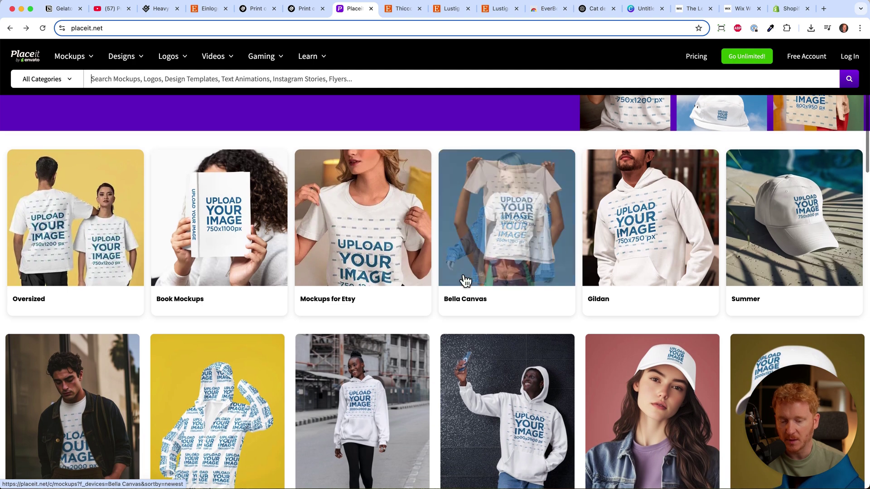
{"action": "scroll", "coordinate": [466, 281], "scroll_direction": "down", "scroll_amount": 10}
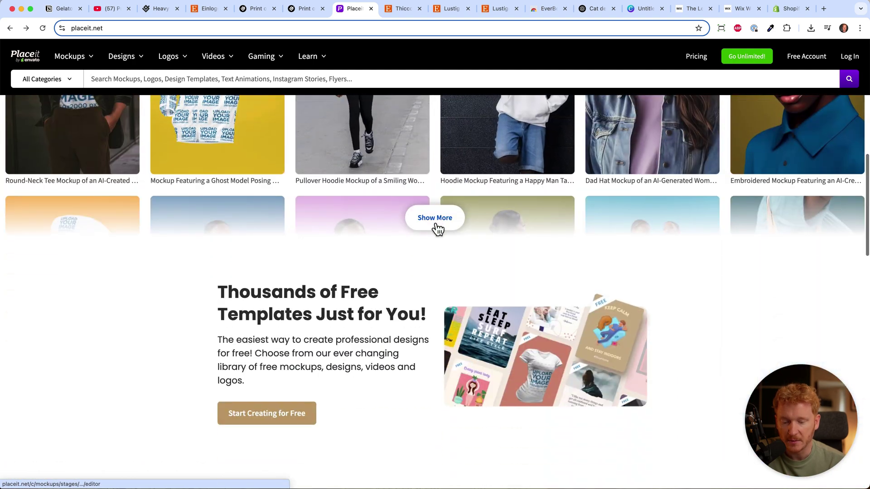
{"action": "left_click", "coordinate": [435, 218]}
{"action": "scroll", "coordinate": [484, 198], "scroll_direction": "up", "scroll_amount": 2}
{"action": "scroll", "coordinate": [483, 198], "scroll_direction": "down", "scroll_amount": 4}
{"action": "scroll", "coordinate": [483, 198], "scroll_direction": "up", "scroll_amount": 15}
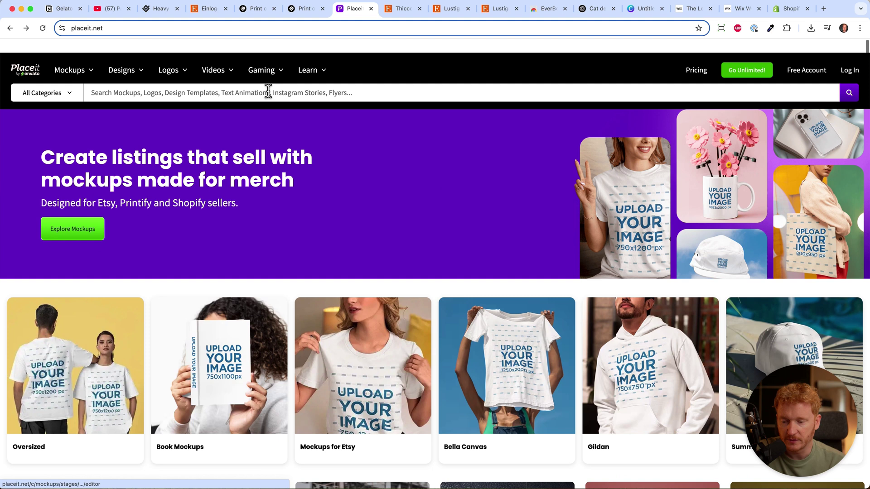
{"action": "scroll", "coordinate": [601, 324], "scroll_direction": "down", "scroll_amount": 10}
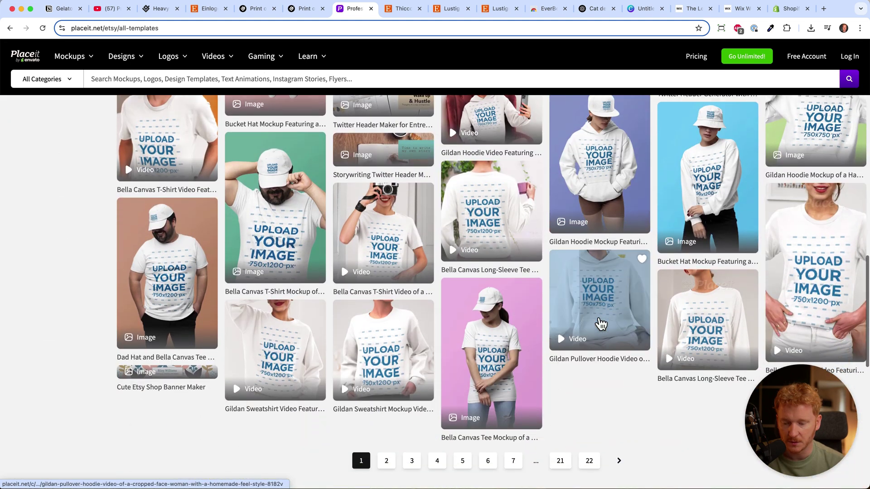
- Open the Gildan sweatshirt video template of a cropped-face woman for editing and insert the cat image as the front design
{"action": "left_click", "coordinate": [277, 345]}
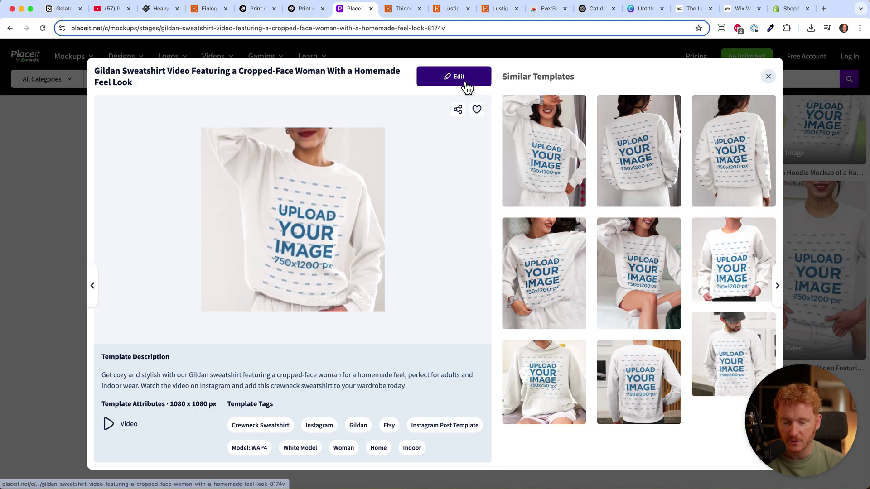
{"action": "left_click", "coordinate": [467, 86]}
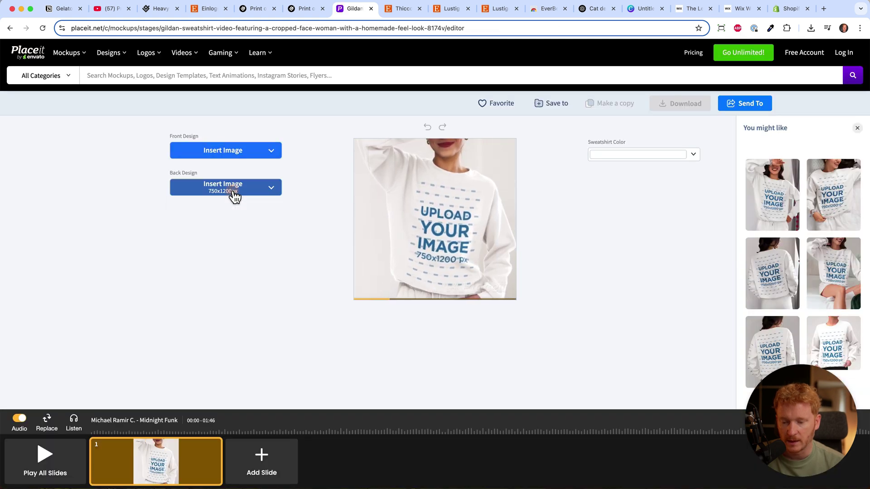
{"action": "left_click", "coordinate": [234, 190]}
{"action": "left_click", "coordinate": [288, 194]}
{"action": "left_click", "coordinate": [688, 332]}
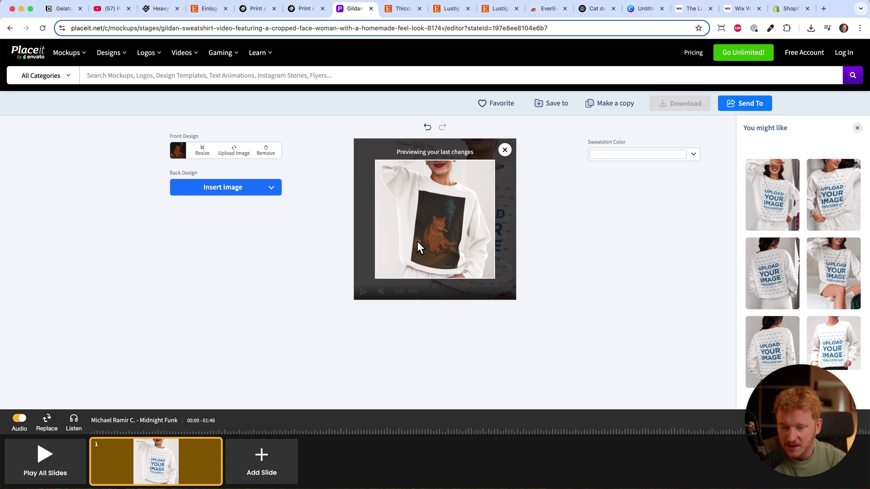
- Play the sweatshirt video mockup with the cat design and close the preview
{"action": "left_click", "coordinate": [42, 464]}
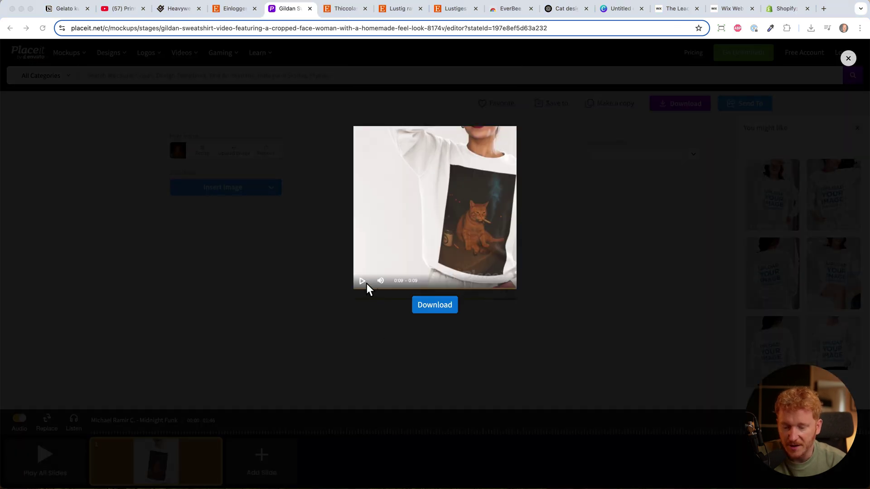
{"action": "left_click", "coordinate": [362, 282]}
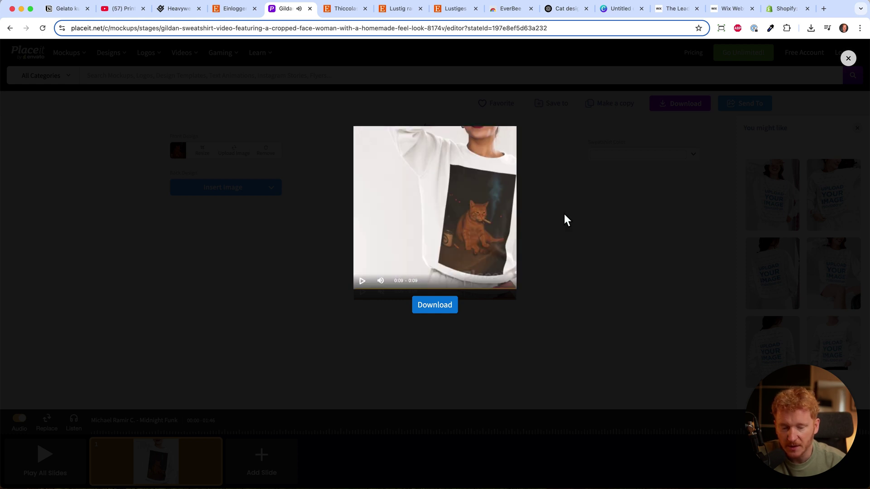
{"action": "left_click", "coordinate": [848, 58]}
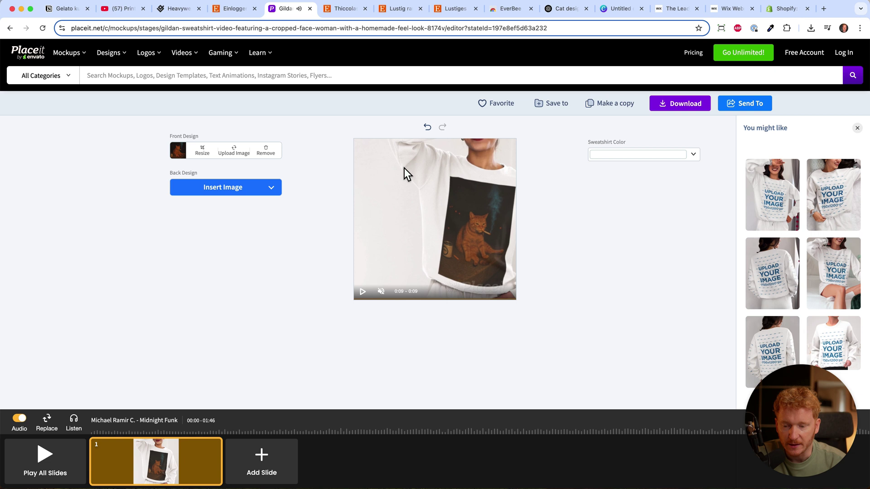
- Search Placeit for "t-shirt" and examine the available T-shirt mockup templates
{"action": "type", "text": "t-s"}
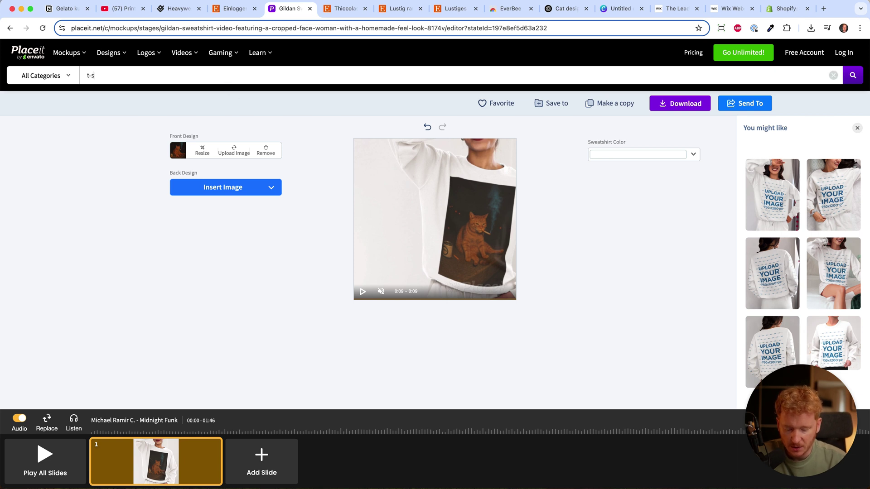
{"action": "type", "text": "hirt"}
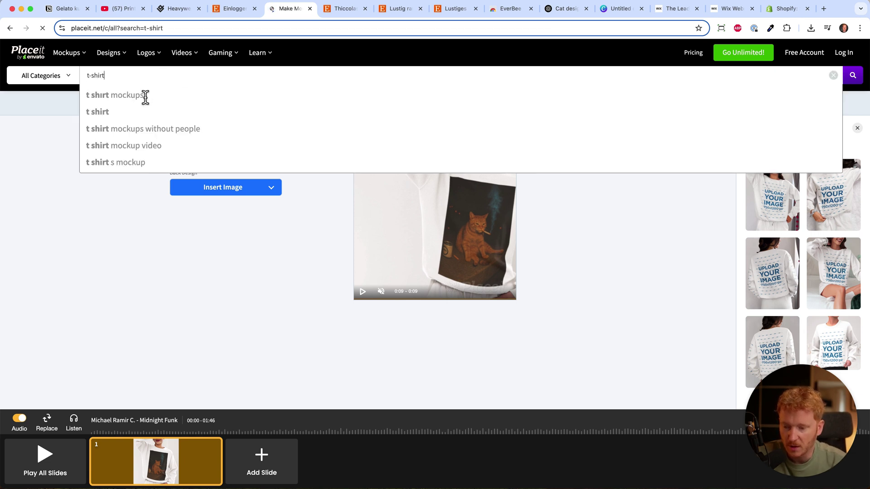
{"action": "scroll", "coordinate": [555, 279], "scroll_direction": "down", "scroll_amount": 3}
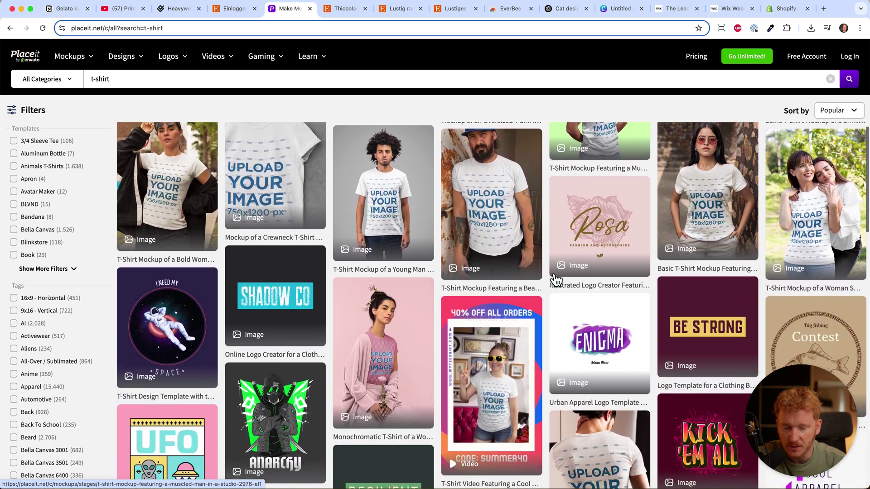
{"action": "scroll", "coordinate": [555, 280], "scroll_direction": "down", "scroll_amount": 15}
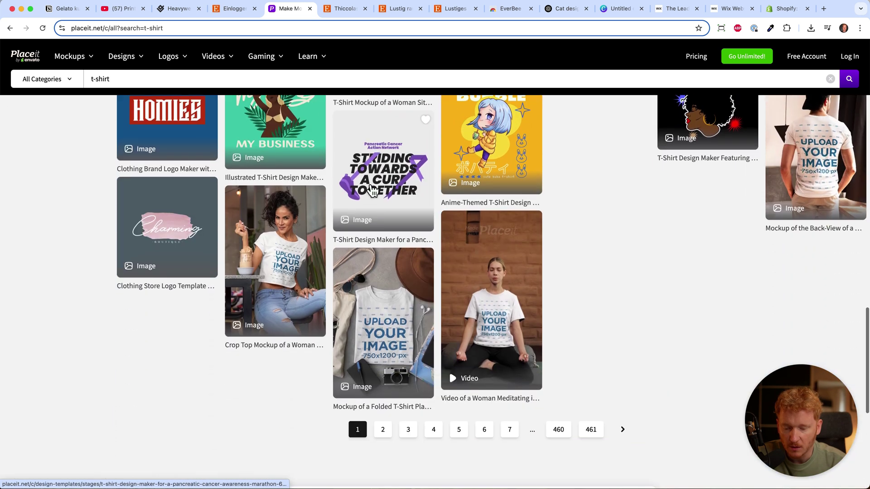
{"action": "scroll", "coordinate": [371, 190], "scroll_direction": "down", "scroll_amount": 1}
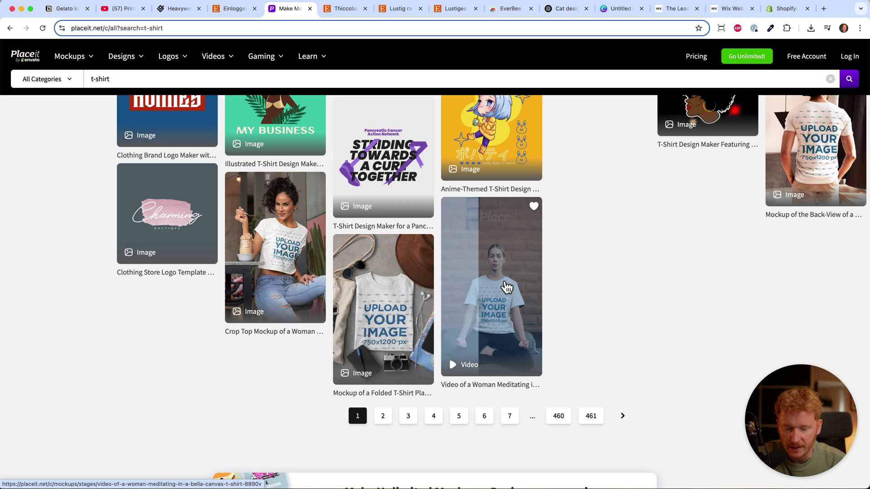
{"action": "scroll", "coordinate": [507, 286], "scroll_direction": "up", "scroll_amount": 2}
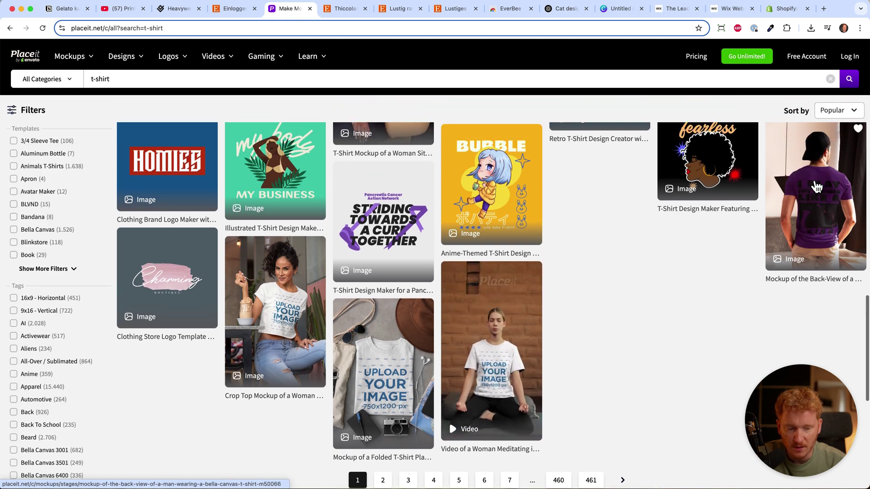
{"action": "scroll", "coordinate": [155, 101], "scroll_direction": "up", "scroll_amount": 10}
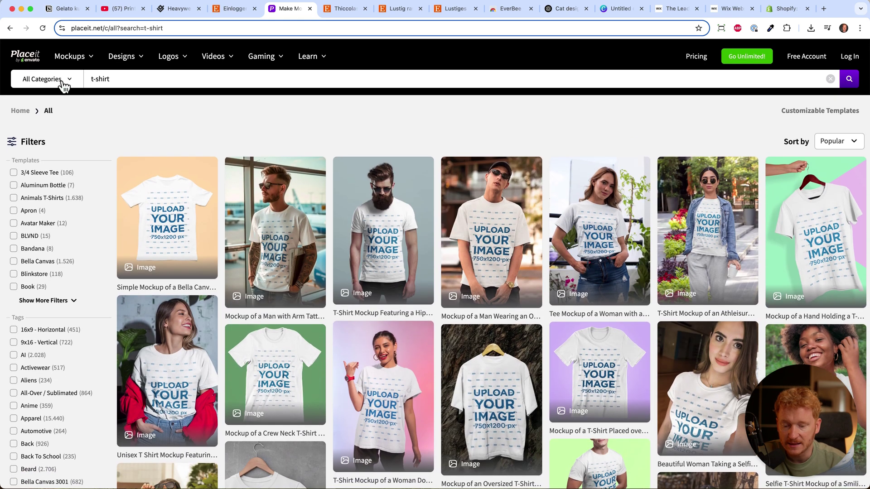
{"action": "scroll", "coordinate": [288, 311], "scroll_direction": "down", "scroll_amount": 15}
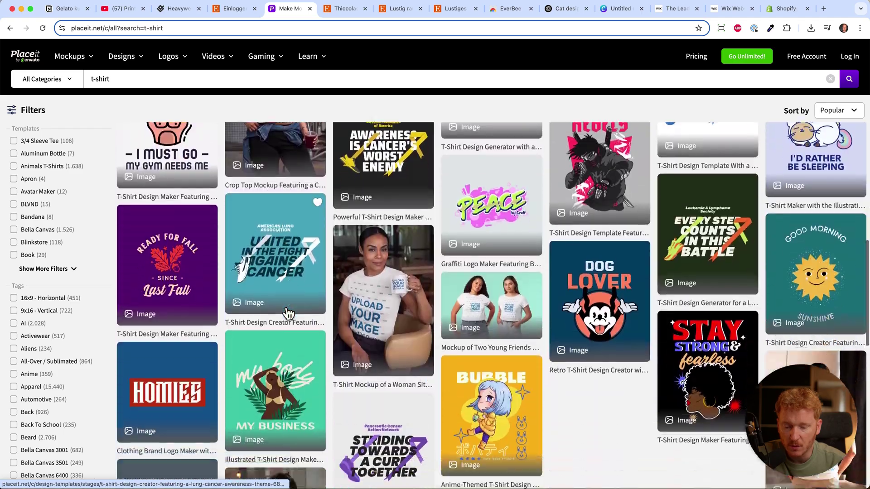
{"action": "scroll", "coordinate": [287, 311], "scroll_direction": "down", "scroll_amount": 2}
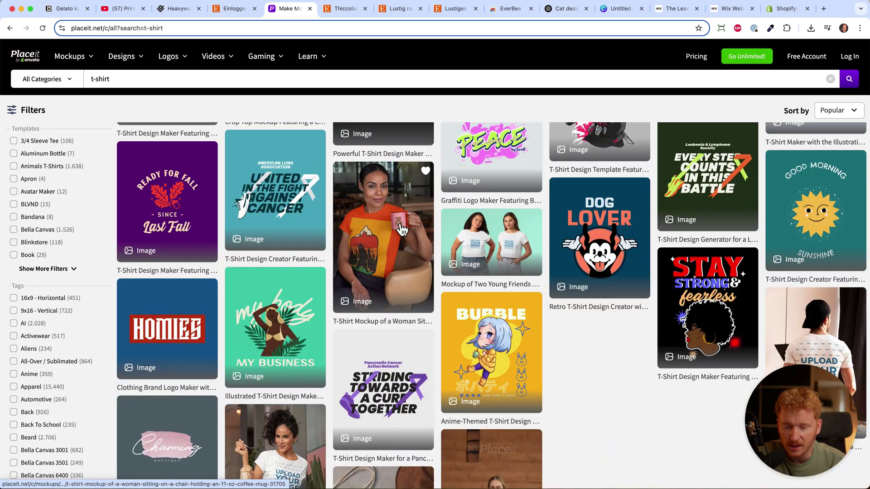
{"action": "scroll", "coordinate": [401, 229], "scroll_direction": "up", "scroll_amount": 15}
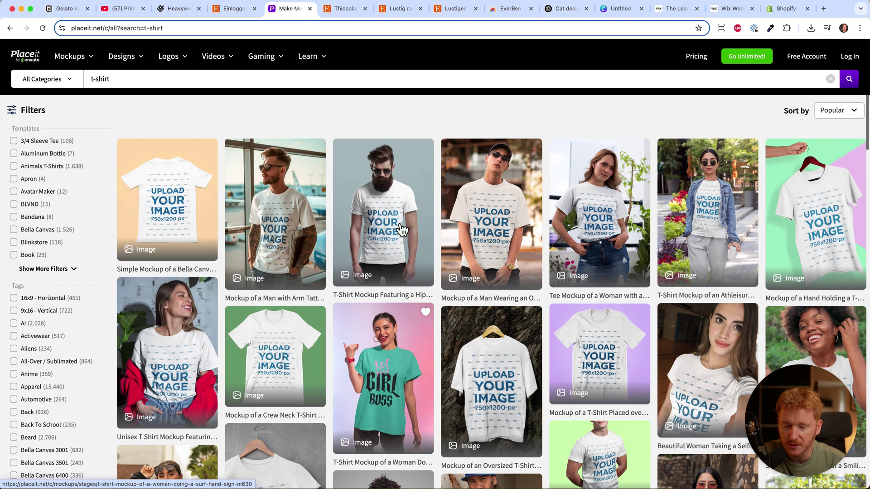
{"action": "scroll", "coordinate": [401, 230], "scroll_direction": "up", "scroll_amount": 2}
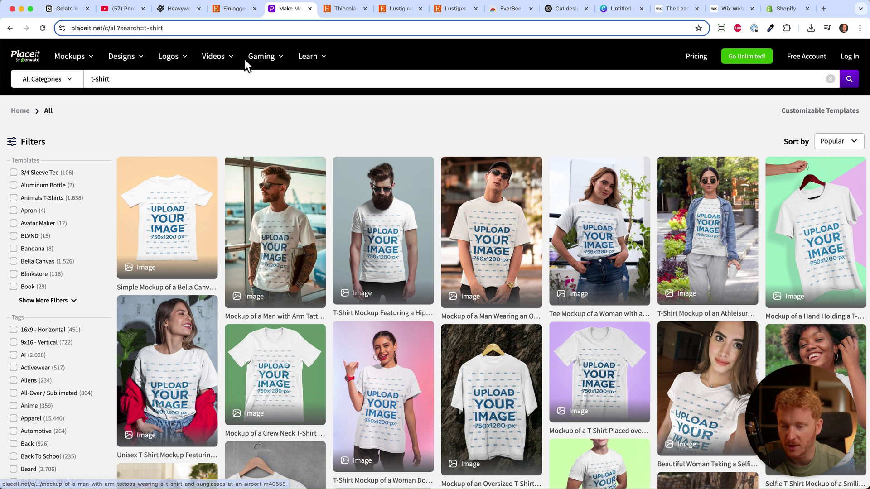
{"action": "mouse_move", "coordinate": [241, 63]}
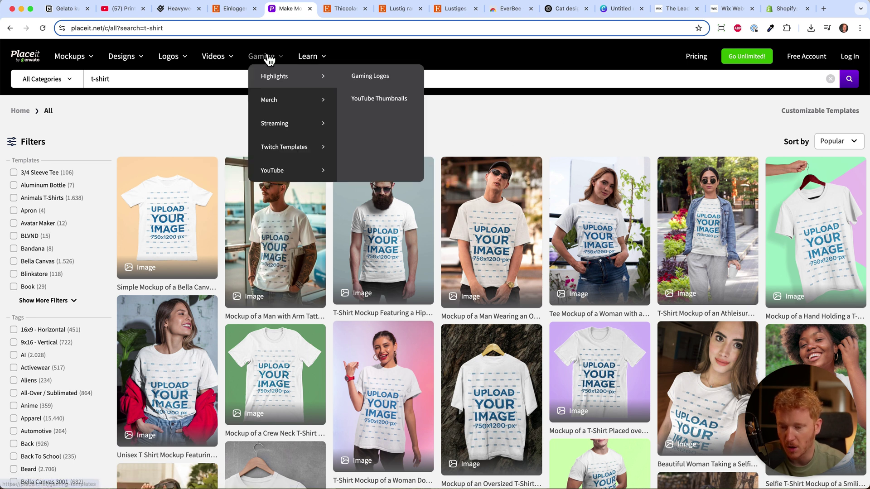
- Switch back to Gelato and find the AI-generated street mockup in the mockup selection
{"action": "left_click", "coordinate": [177, 10]}
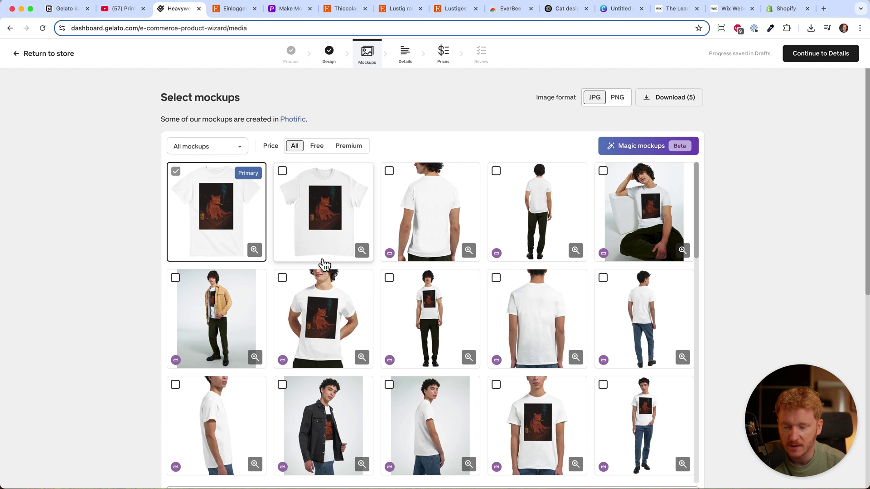
{"action": "scroll", "coordinate": [322, 266], "scroll_direction": "down", "scroll_amount": 10}
{"action": "scroll", "coordinate": [337, 396], "scroll_direction": "down", "scroll_amount": 3}
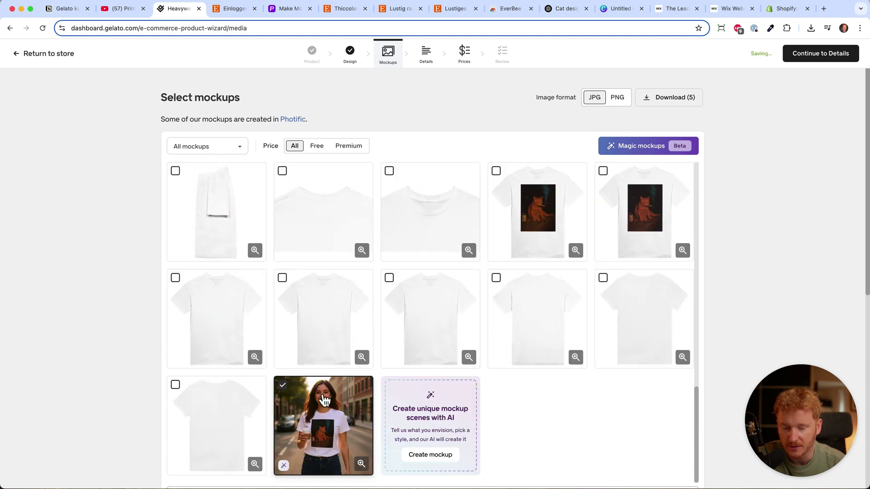
- Continue to the product details and replace the title with ChatGPT's "Retro Smoking Cat T-Shirt – Funny Vintage Nightlife Design"
{"action": "scroll", "coordinate": [358, 353], "scroll_direction": "up", "scroll_amount": 15}
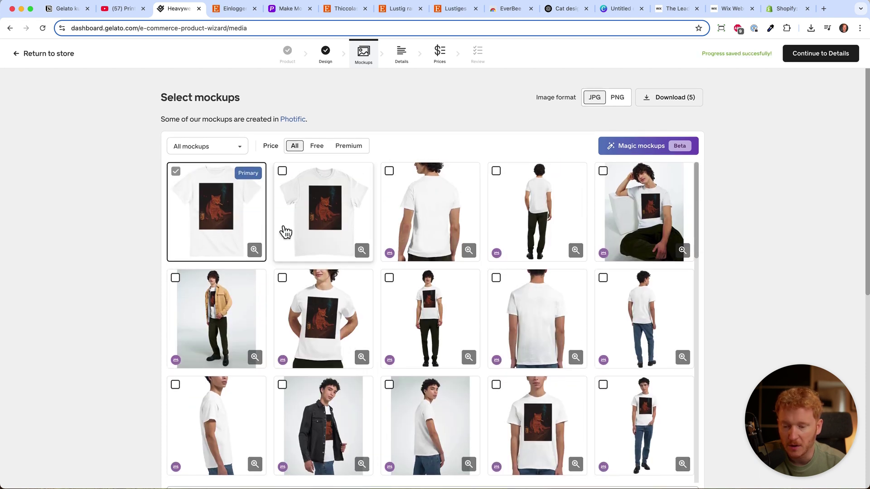
{"action": "left_click", "coordinate": [821, 53]}
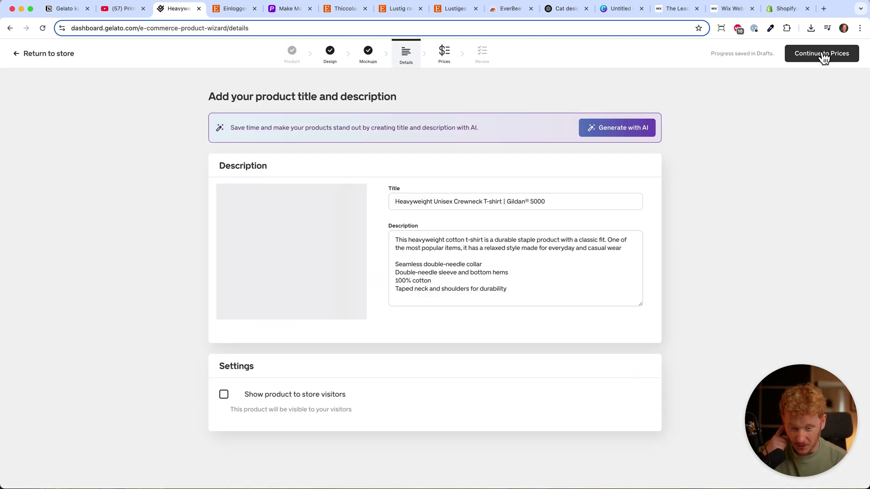
{"action": "left_click", "coordinate": [559, 18]}
{"action": "scroll", "coordinate": [515, 184], "scroll_direction": "up", "scroll_amount": 5}
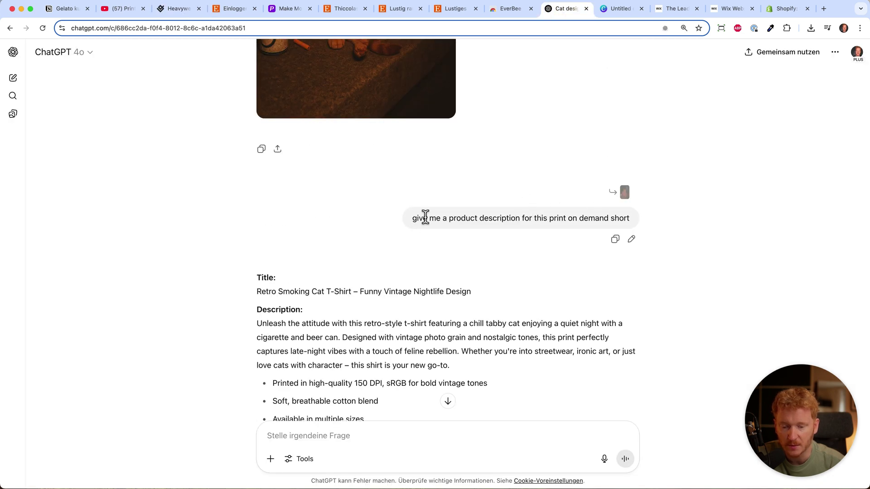
{"action": "scroll", "coordinate": [518, 257], "scroll_direction": "down", "scroll_amount": 3}
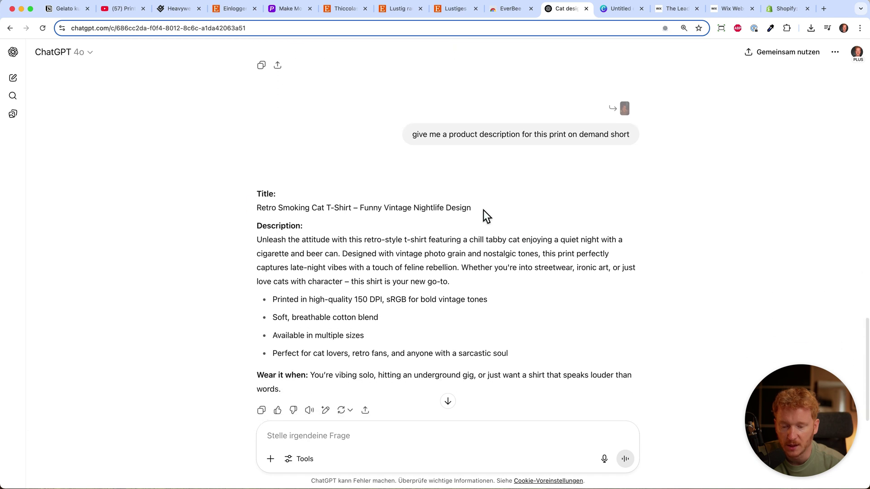
{"action": "left_click_drag", "start_coordinate": [483, 210], "coordinate": [251, 209]}
{"action": "key", "text": "cmd+c"}
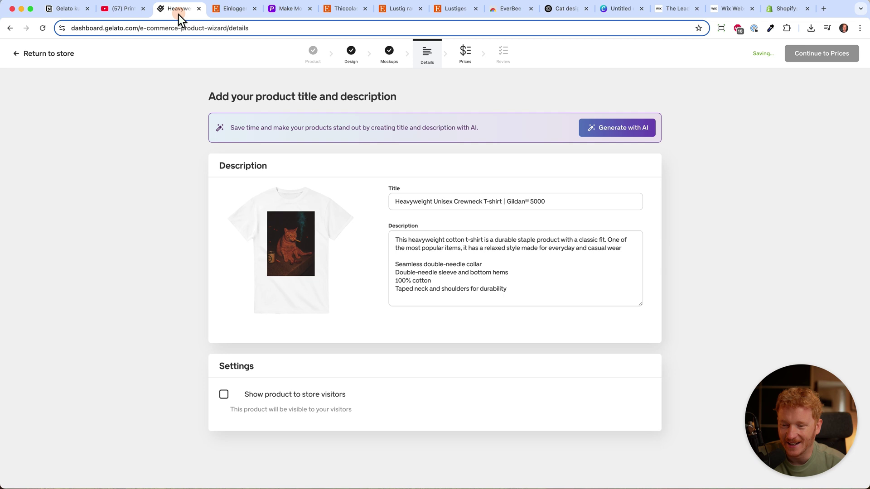
{"action": "triple_click", "coordinate": [432, 198]}
{"action": "key", "text": "cmd+v"}
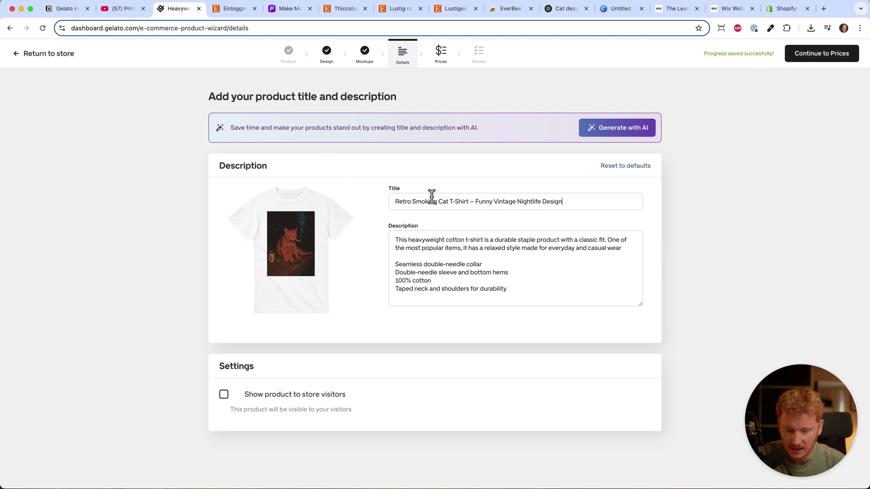
- Copy the description text and bullet points from ChatGPT and replace the opening paragraph of Gelato's product description with them
{"action": "left_click", "coordinate": [566, 9]}
{"action": "scroll", "coordinate": [417, 317], "scroll_direction": "down", "scroll_amount": 1}
{"action": "left_click_drag", "start_coordinate": [515, 320], "coordinate": [244, 207]}
{"action": "left_click", "coordinate": [173, 9]}
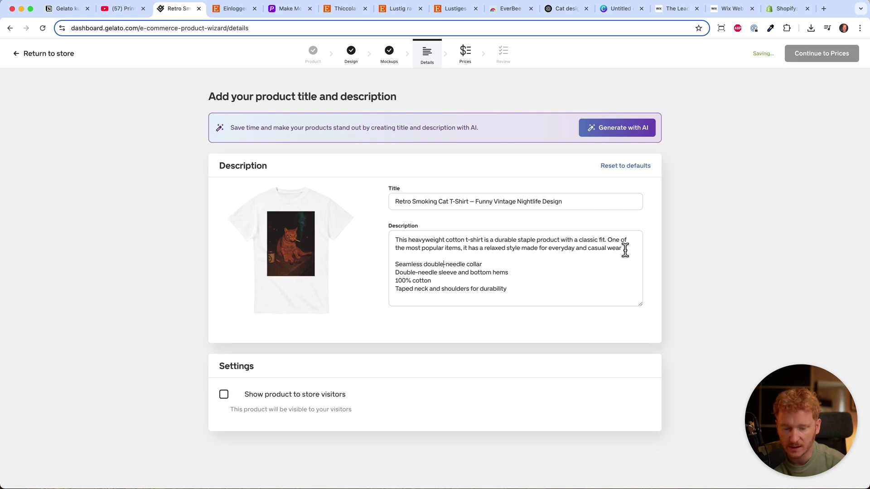
{"action": "left_click_drag", "start_coordinate": [626, 249], "coordinate": [305, 240]}
{"action": "key", "text": "super+v"}
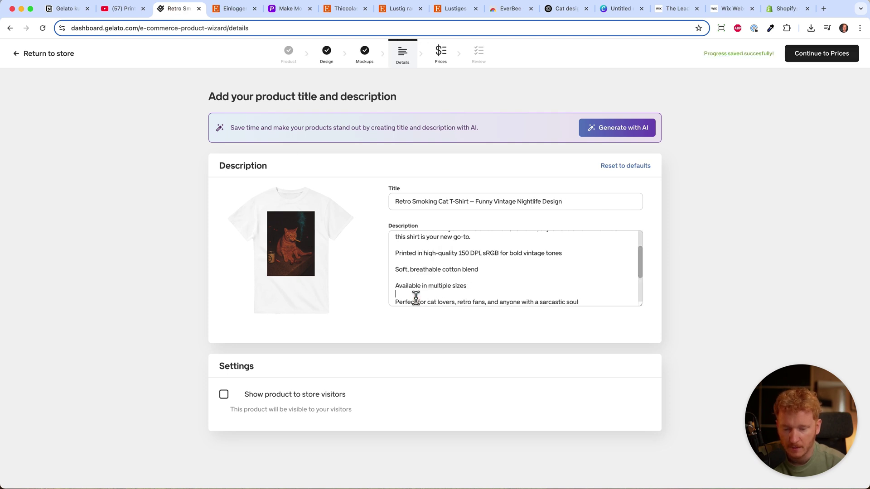
- Remove the blank lines around the pasted bullet points in the product description
{"action": "left_click", "coordinate": [414, 277]}
{"action": "key", "text": "BackSpace"}
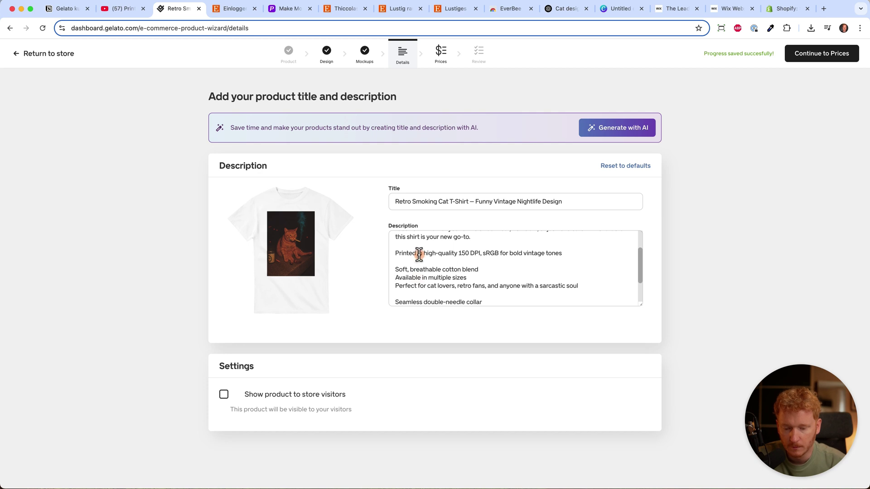
{"action": "left_click", "coordinate": [416, 261]}
{"action": "key", "text": "BackSpace"}
{"action": "key", "text": "BackSpace"}
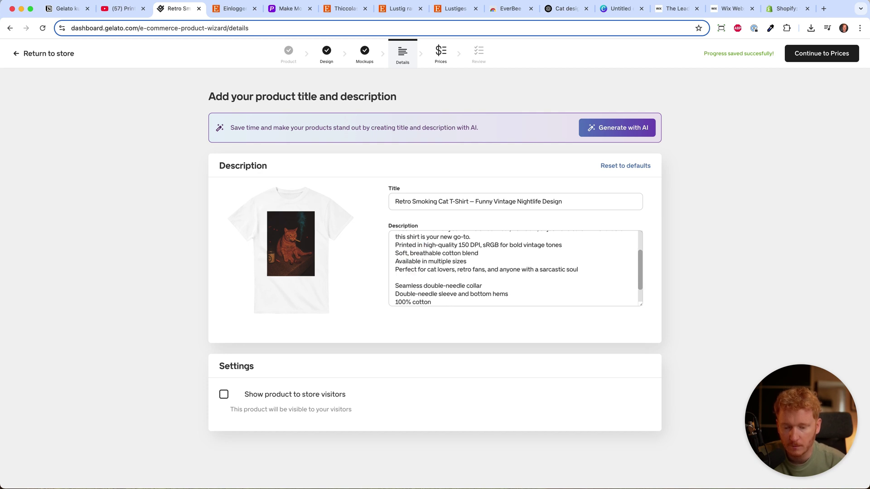
{"action": "scroll", "coordinate": [498, 254], "scroll_direction": "down", "scroll_amount": 2}
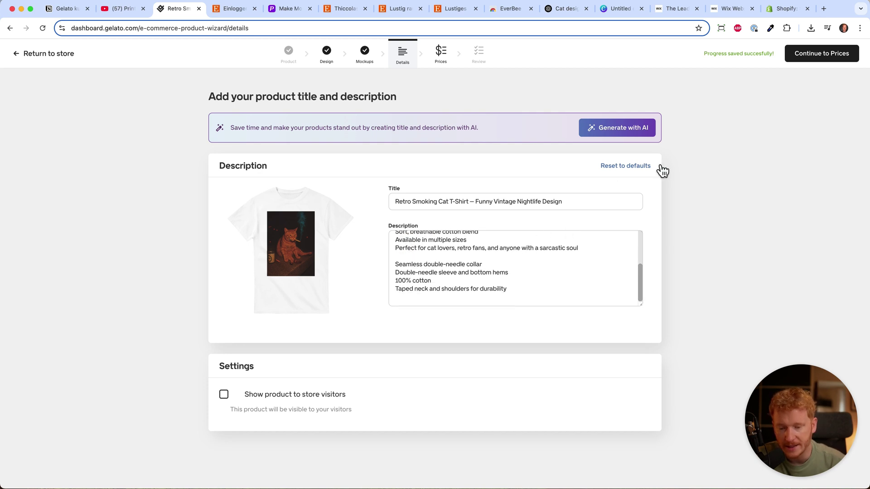
- Continue to the price setup and preview the costs in USD for the United States
{"action": "left_click", "coordinate": [811, 64]}
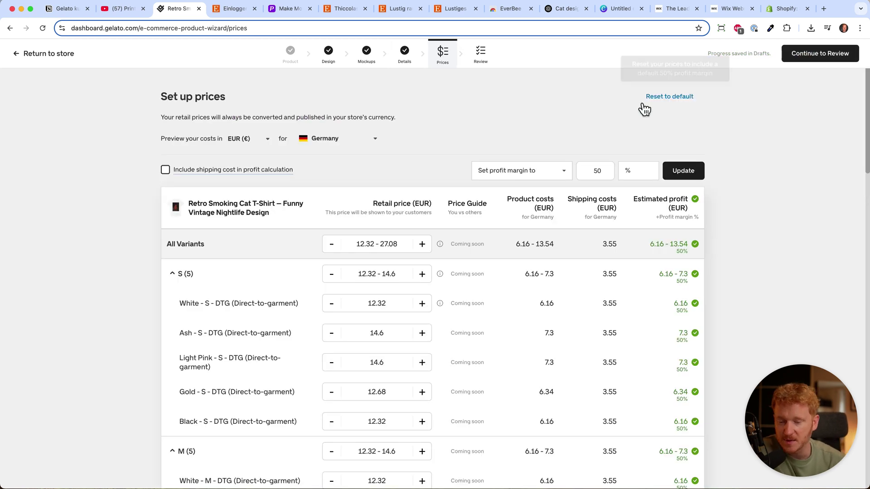
{"action": "left_click", "coordinate": [341, 139]}
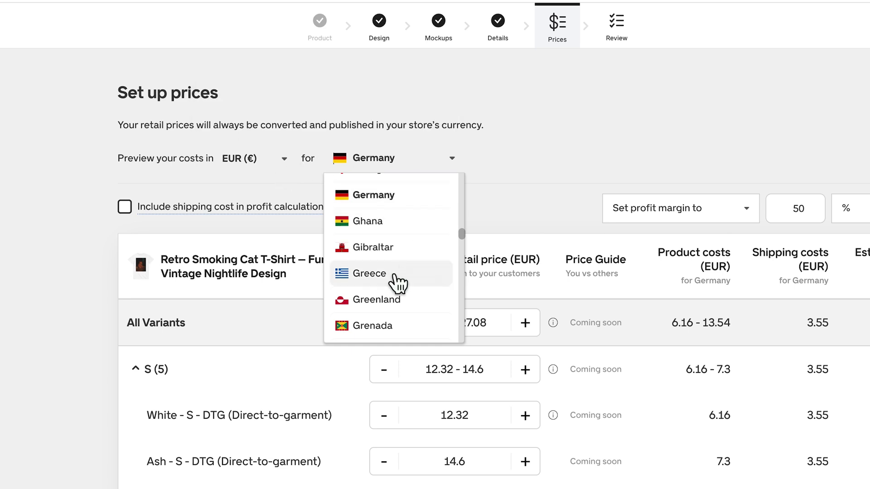
{"action": "type", "text": "u"}
{"action": "left_click", "coordinate": [352, 200]}
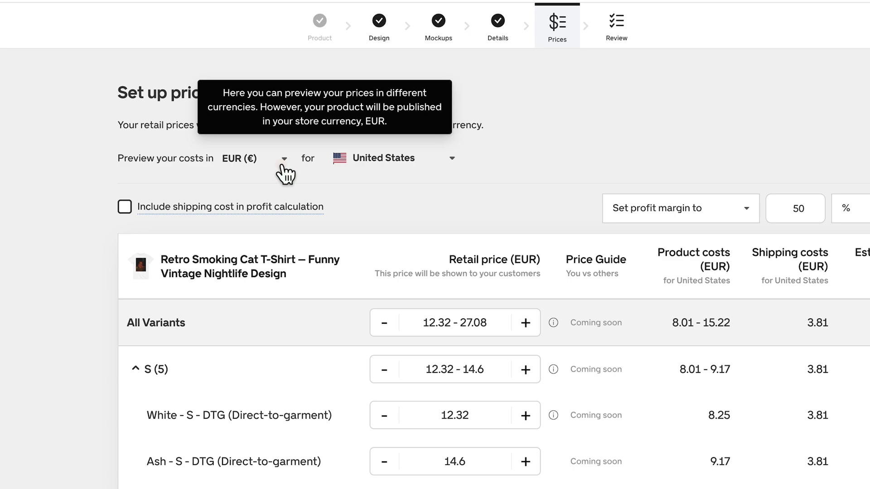
{"action": "left_click", "coordinate": [284, 168]}
{"action": "left_click", "coordinate": [294, 250]}
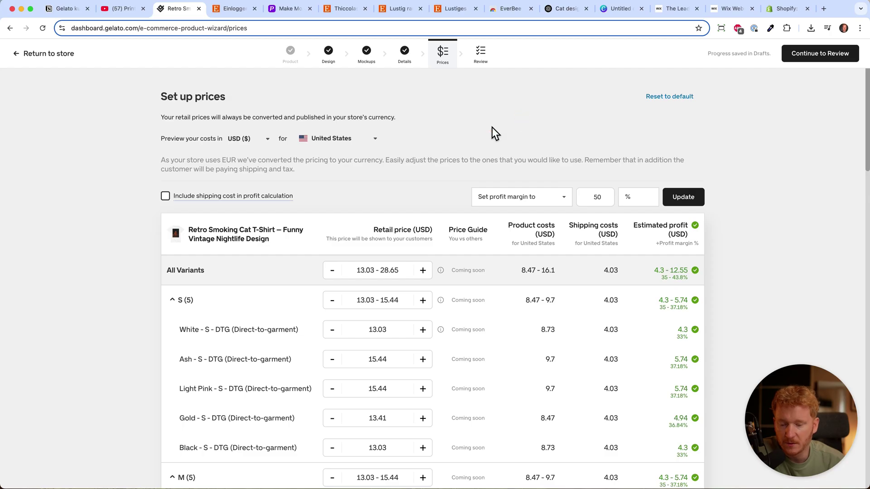
- Collapse the variant groups for all sizes from S to 4XL in the price table
{"action": "scroll", "coordinate": [400, 302], "scroll_direction": "down", "scroll_amount": 5}
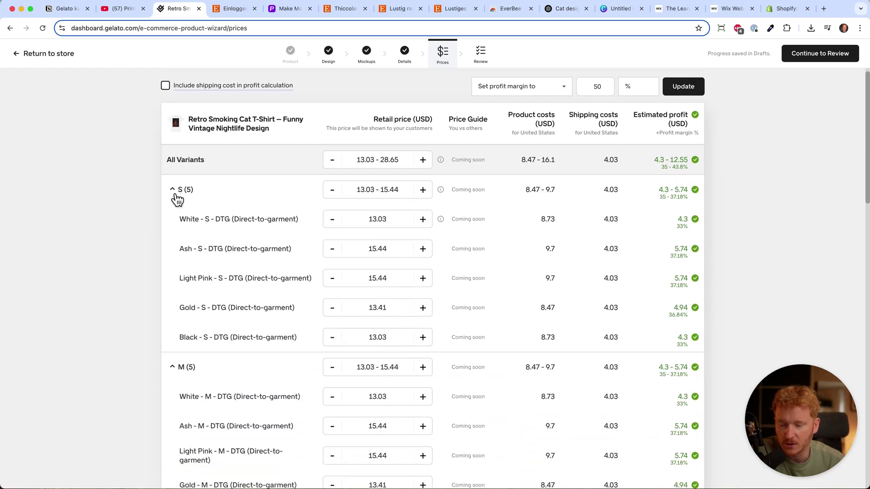
{"action": "left_click", "coordinate": [173, 190]}
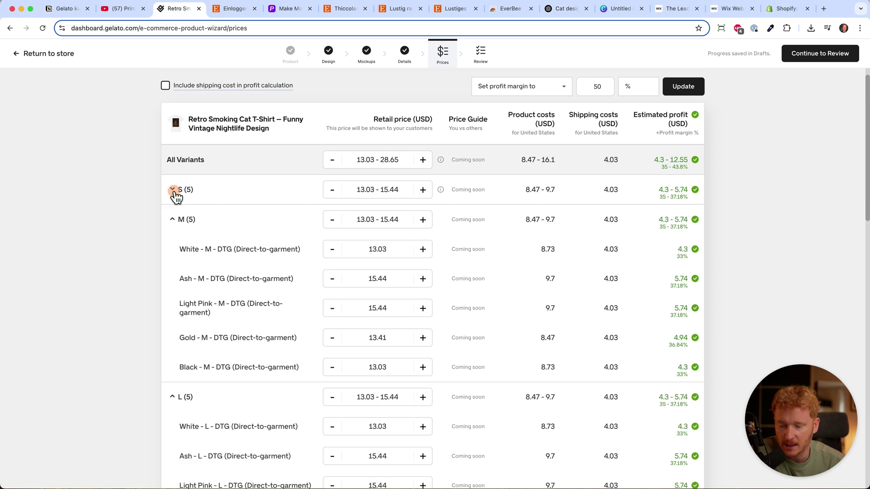
{"action": "left_click", "coordinate": [173, 220]}
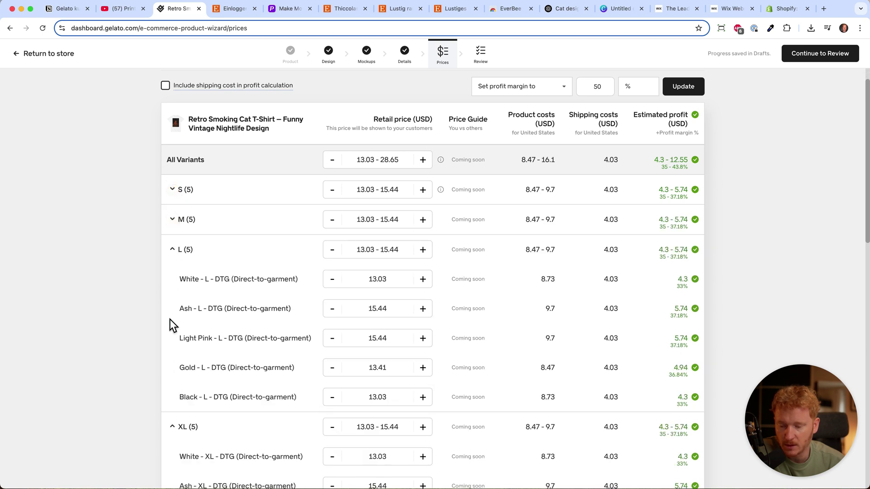
{"action": "left_click", "coordinate": [173, 250]}
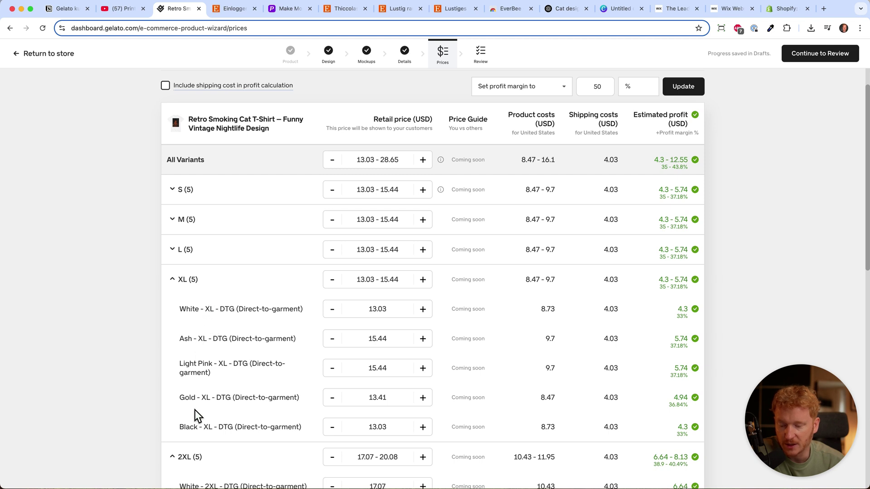
{"action": "left_click", "coordinate": [186, 280]}
{"action": "left_click", "coordinate": [175, 311]}
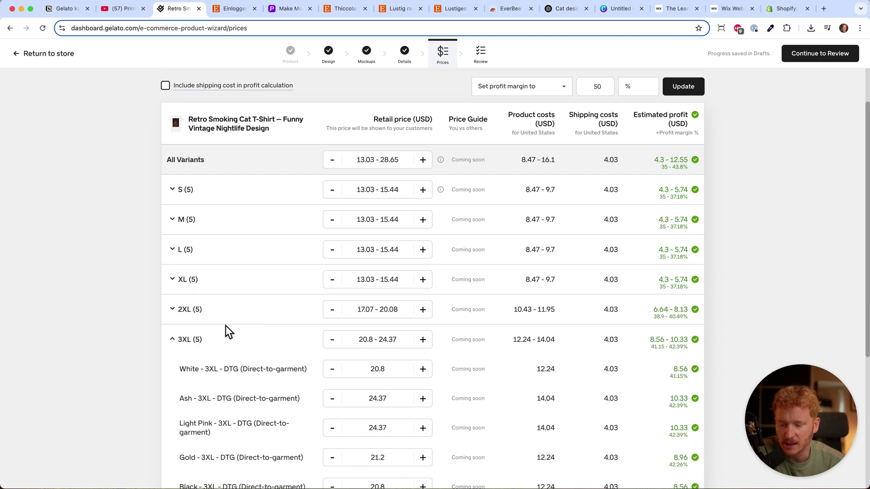
{"action": "left_click", "coordinate": [174, 341]}
{"action": "left_click", "coordinate": [171, 370]}
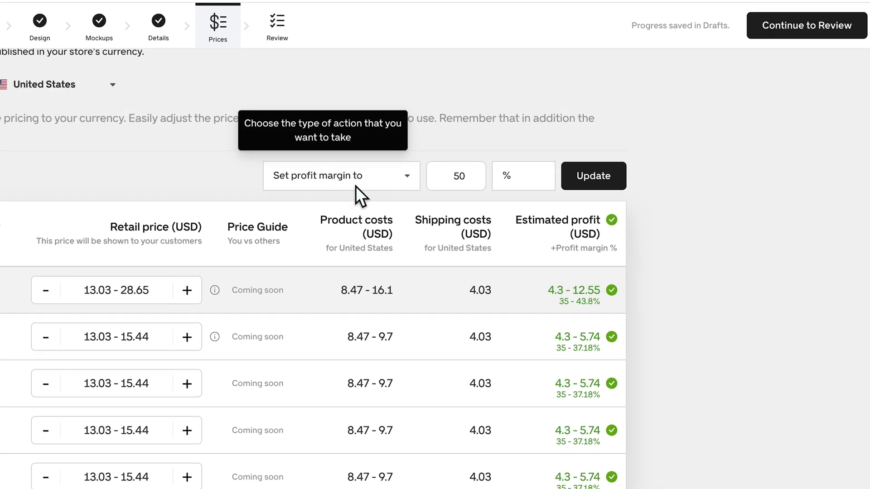
{"action": "left_click", "coordinate": [393, 175]}
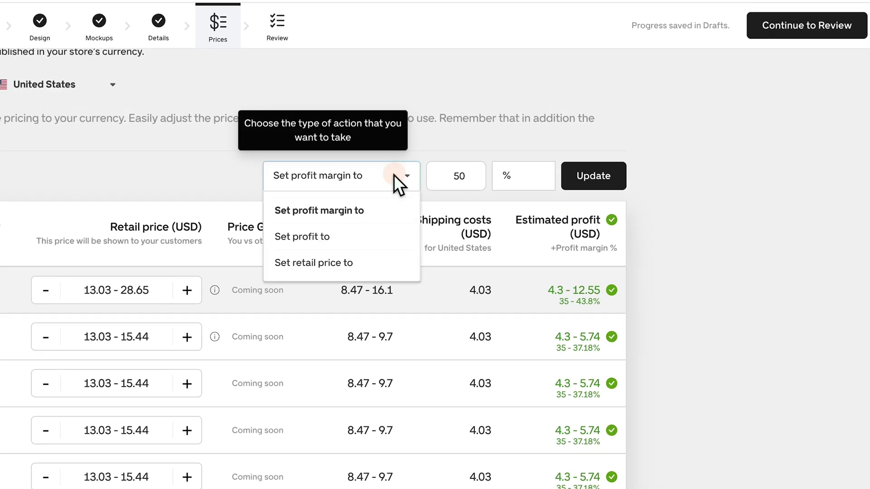
{"action": "left_click", "coordinate": [329, 244]}
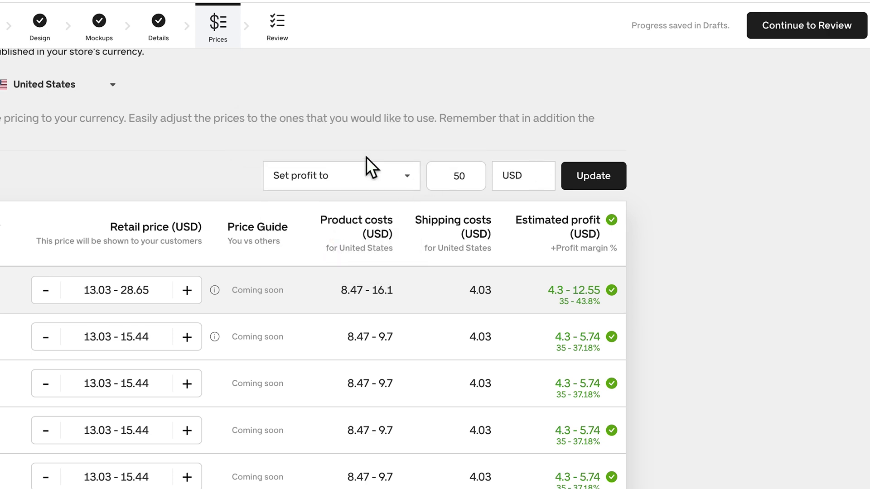
{"action": "left_click", "coordinate": [360, 174]}
{"action": "left_click", "coordinate": [342, 209]}
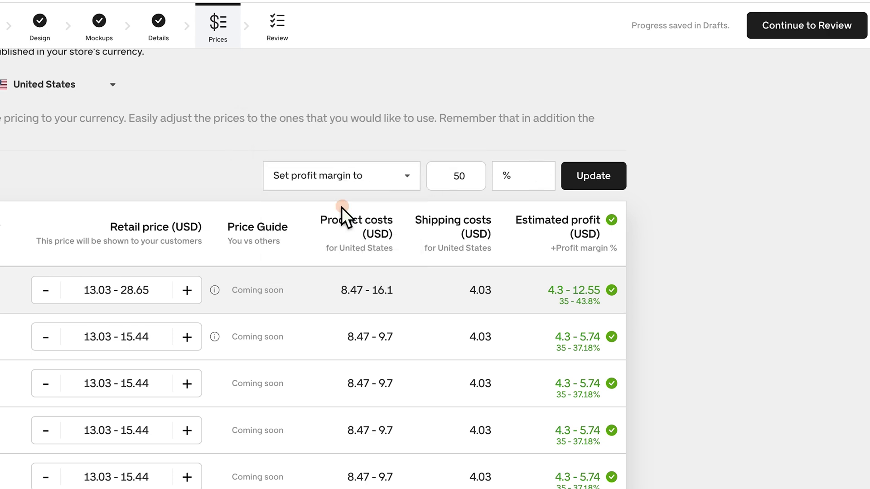
- Set the profit margin to 70% and apply it to all variants
{"action": "left_click", "coordinate": [451, 180]}
{"action": "key", "text": "BackSpace"}
{"action": "key", "text": "Left"}
{"action": "key", "text": "Left"}
{"action": "key", "text": "BackSpace"}
{"action": "left_click", "coordinate": [585, 184]}
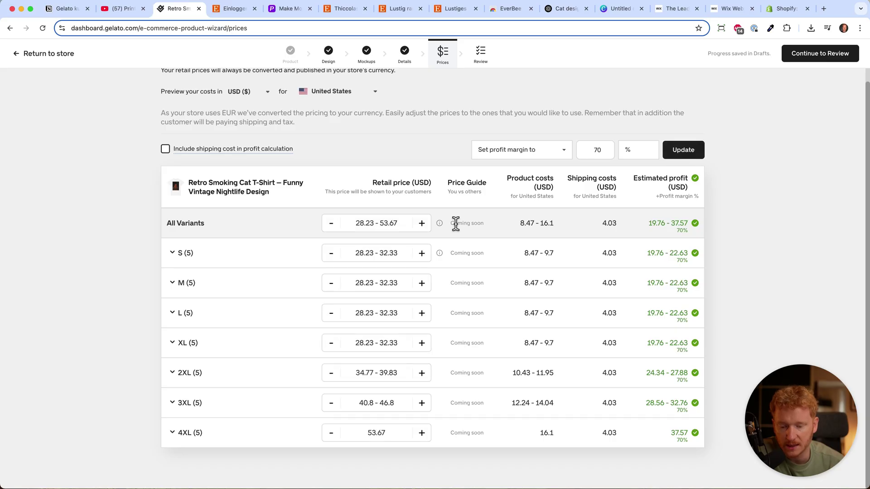
- Expand the S variants and enter 29,99 as the retail price for all variants
{"action": "left_click", "coordinate": [173, 256]}
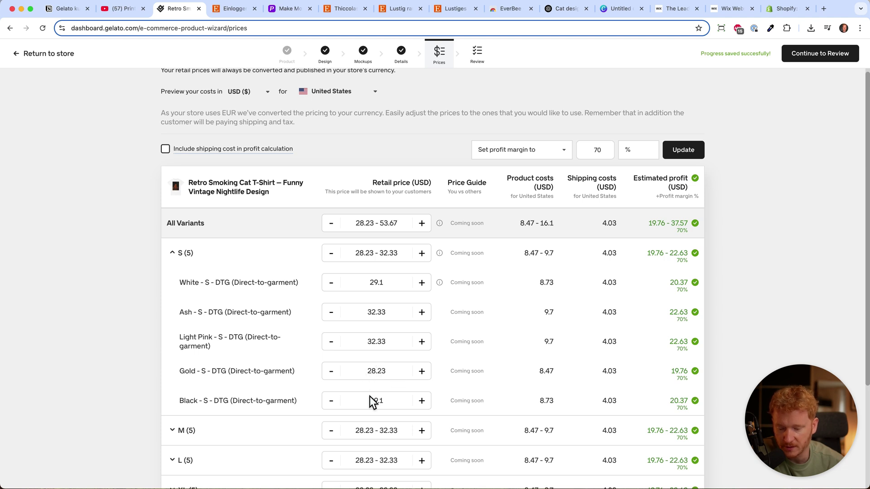
{"action": "left_click", "coordinate": [398, 314]}
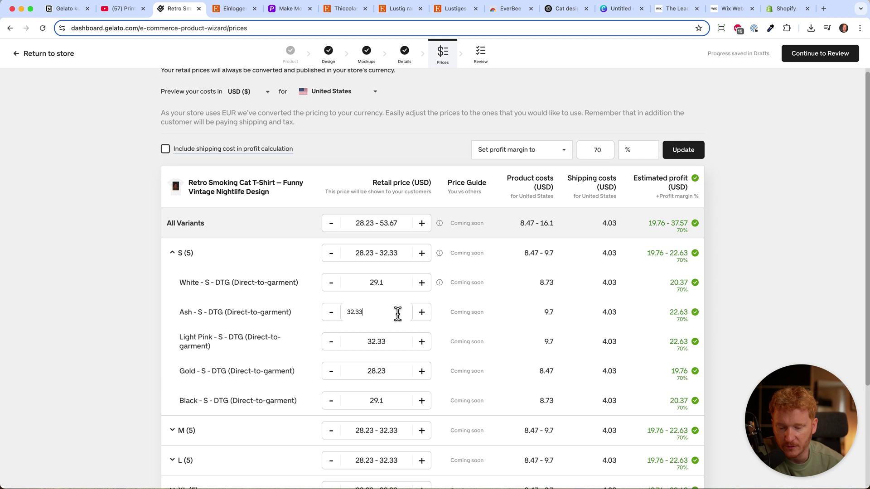
{"action": "left_click", "coordinate": [376, 224]}
{"action": "key", "text": "super+a"}
{"action": "type", "text": "29,9"}
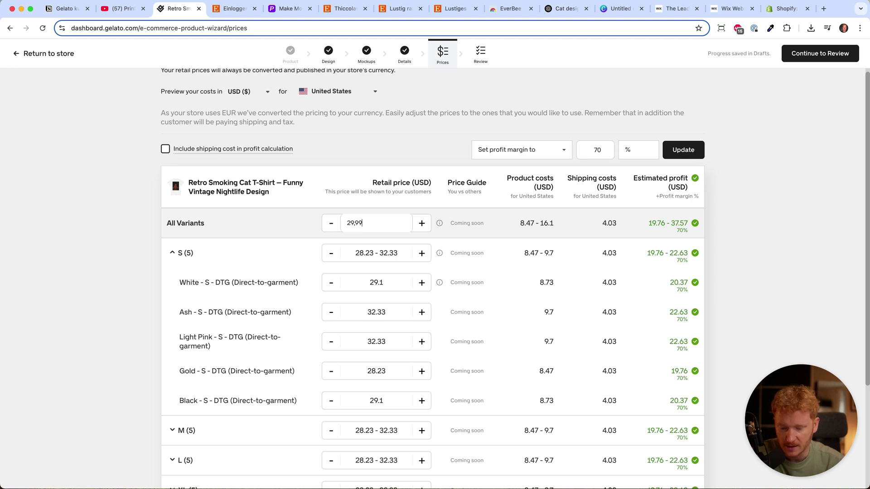
{"action": "key", "text": "Return"}
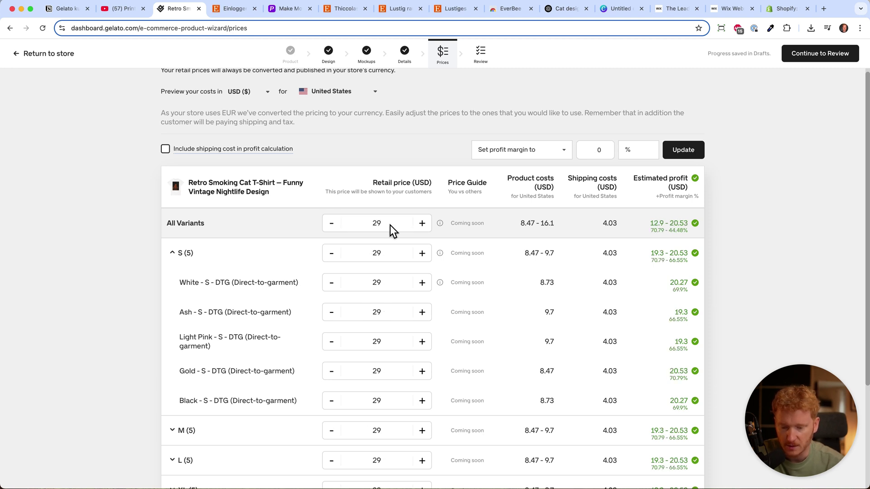
- Expand the 3XL and 4XL variants and examine their costs and estimated profits at the new retail price
{"action": "scroll", "coordinate": [404, 368], "scroll_direction": "down", "scroll_amount": 5}
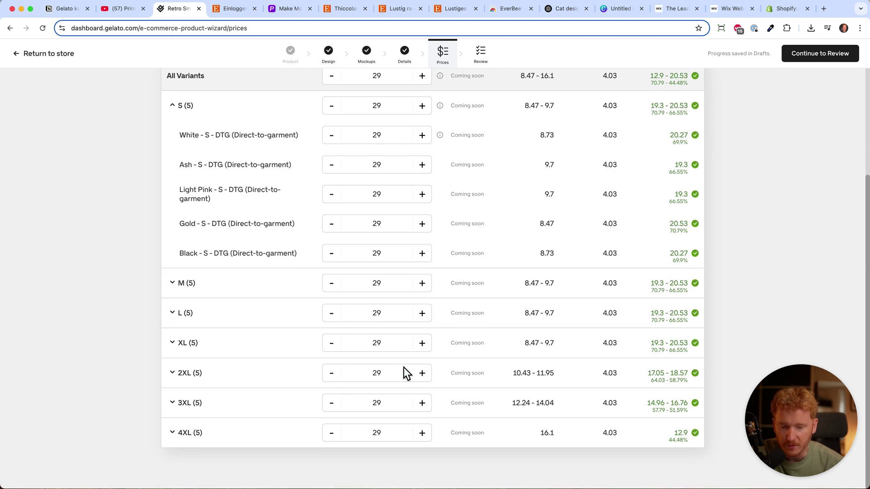
{"action": "left_click", "coordinate": [173, 407]}
{"action": "scroll", "coordinate": [174, 451], "scroll_direction": "down", "scroll_amount": 5}
{"action": "left_click", "coordinate": [176, 434]}
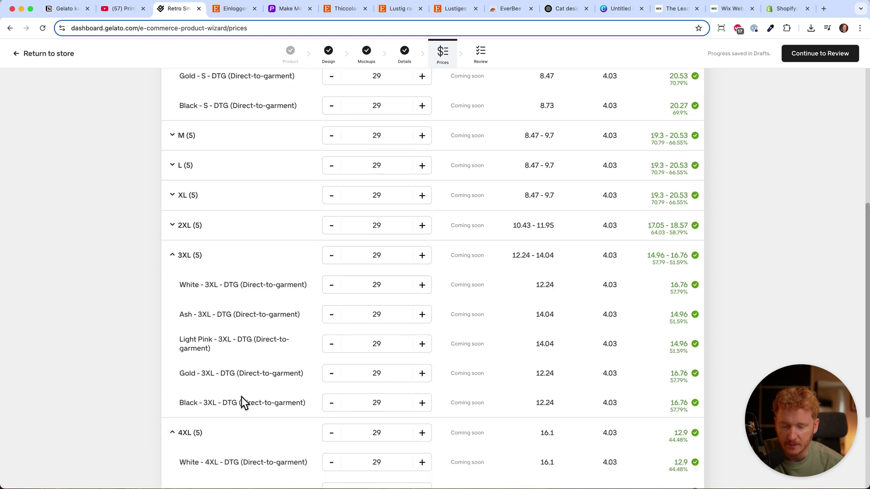
{"action": "scroll", "coordinate": [242, 395], "scroll_direction": "down", "scroll_amount": 2}
{"action": "scroll", "coordinate": [371, 268], "scroll_direction": "up", "scroll_amount": 5}
{"action": "scroll", "coordinate": [371, 268], "scroll_direction": "up", "scroll_amount": 5}
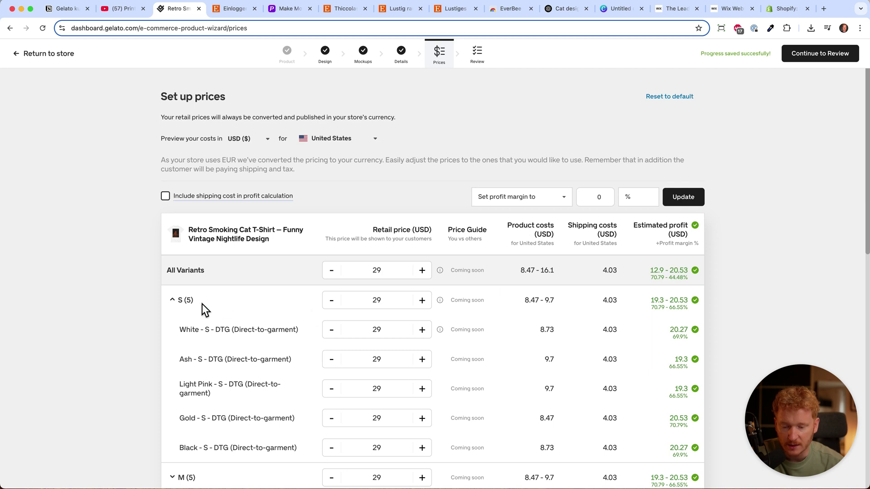
- Collapse the S and 3XL variant groups in the price table
{"action": "left_click", "coordinate": [172, 300]}
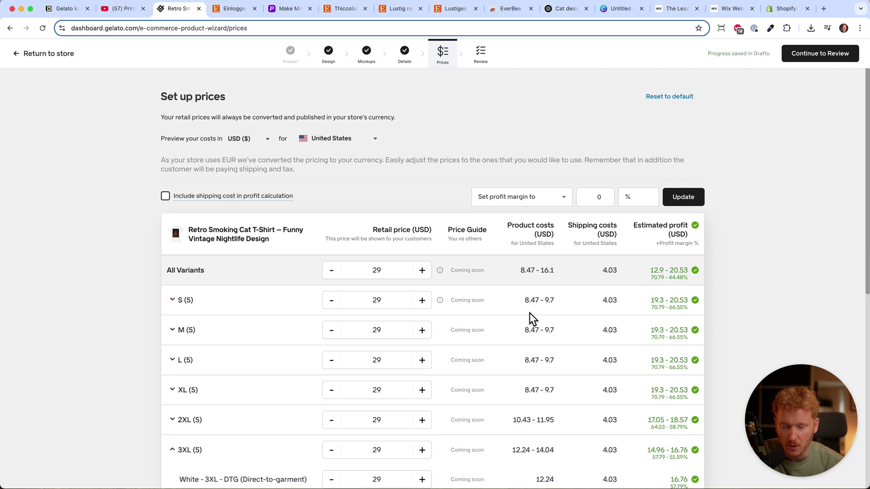
{"action": "scroll", "coordinate": [537, 398], "scroll_direction": "down", "scroll_amount": 3}
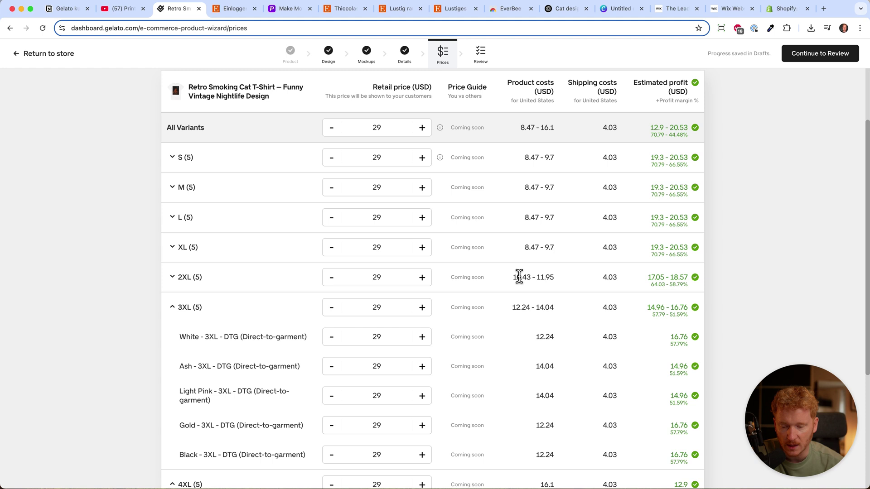
{"action": "left_click", "coordinate": [172, 308]}
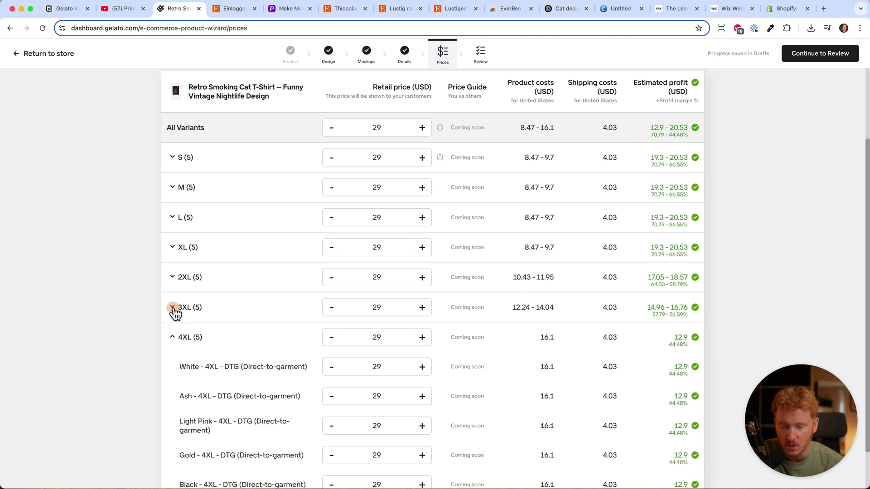
- Collapse the 4XL variants and set the retail price of all 2XL variants to 32 USD
{"action": "left_click", "coordinate": [172, 338]}
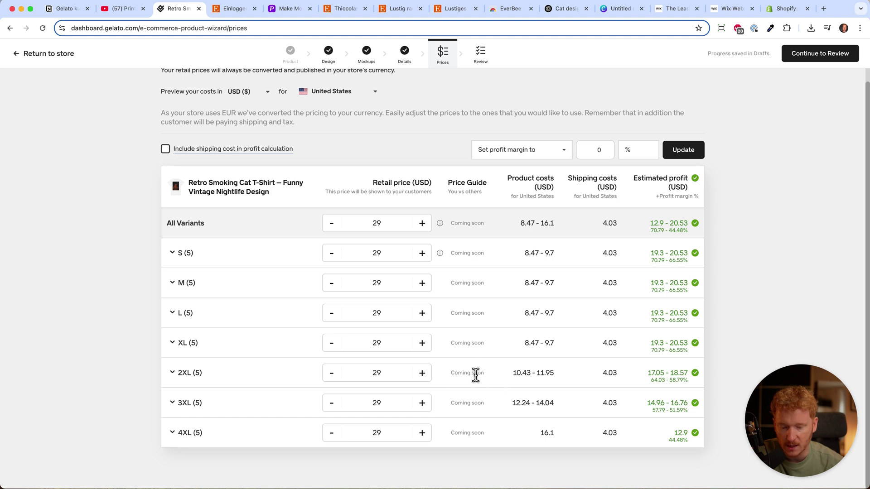
{"action": "left_click", "coordinate": [422, 377]}
{"action": "left_click", "coordinate": [422, 378]}
{"action": "left_click", "coordinate": [422, 377]}
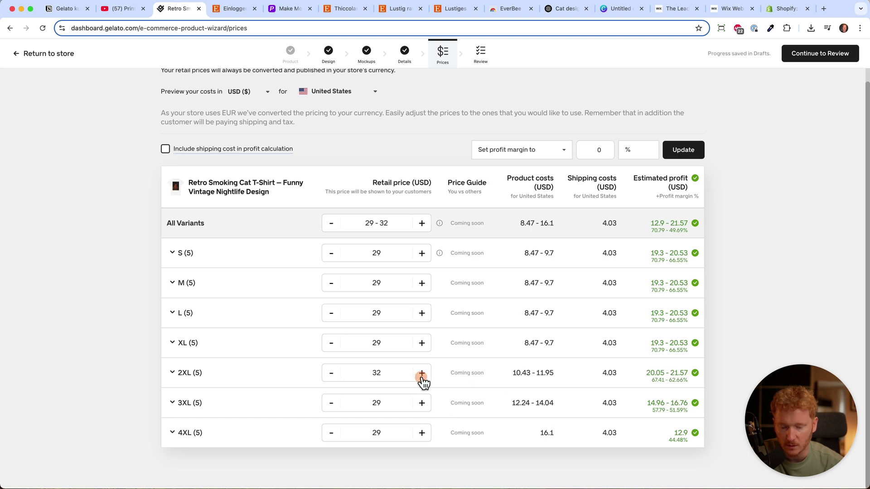
- Set the retail price of all 3XL variants to 34 USD
{"action": "left_click", "coordinate": [425, 405]}
{"action": "left_click", "coordinate": [425, 405]}
{"action": "left_click", "coordinate": [425, 404]}
{"action": "left_click", "coordinate": [425, 405]}
{"action": "left_click", "coordinate": [425, 404]}
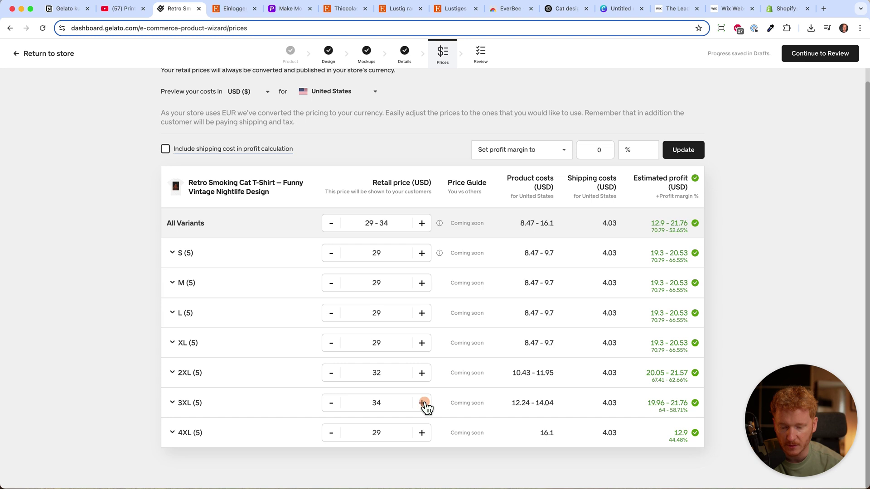
- Set the retail price of all 4XL variants to 36 USD
{"action": "left_click", "coordinate": [425, 434]}
{"action": "left_click", "coordinate": [424, 434]}
{"action": "left_click", "coordinate": [424, 435]}
{"action": "left_click", "coordinate": [424, 434]}
{"action": "left_click", "coordinate": [423, 435]}
{"action": "left_click", "coordinate": [423, 435]}
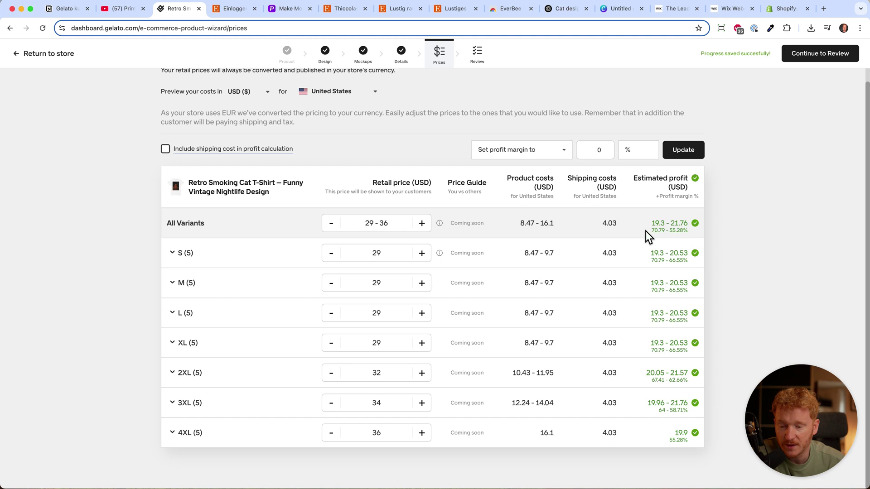
- Continue to the review without rechecking the prices in EUR, and publish the T-shirt to the store
{"action": "scroll", "coordinate": [646, 233], "scroll_direction": "up", "scroll_amount": 2}
{"action": "scroll", "coordinate": [641, 254], "scroll_direction": "down", "scroll_amount": 2}
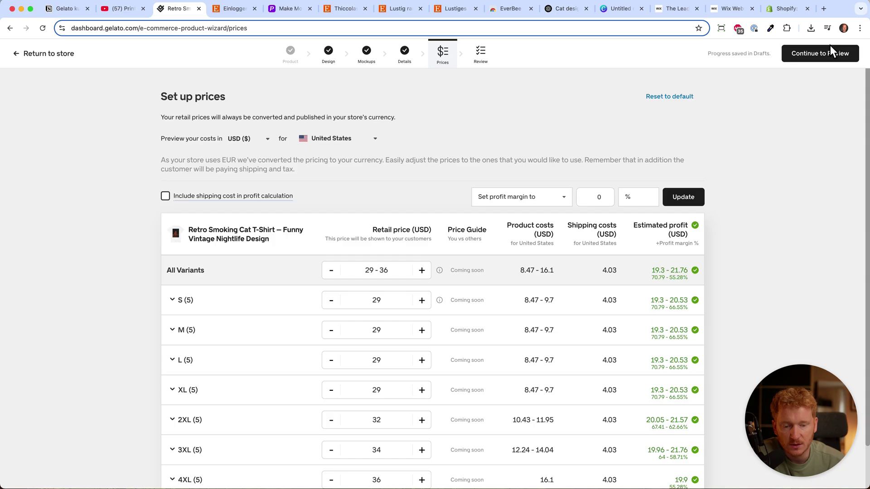
{"action": "left_click", "coordinate": [815, 55]}
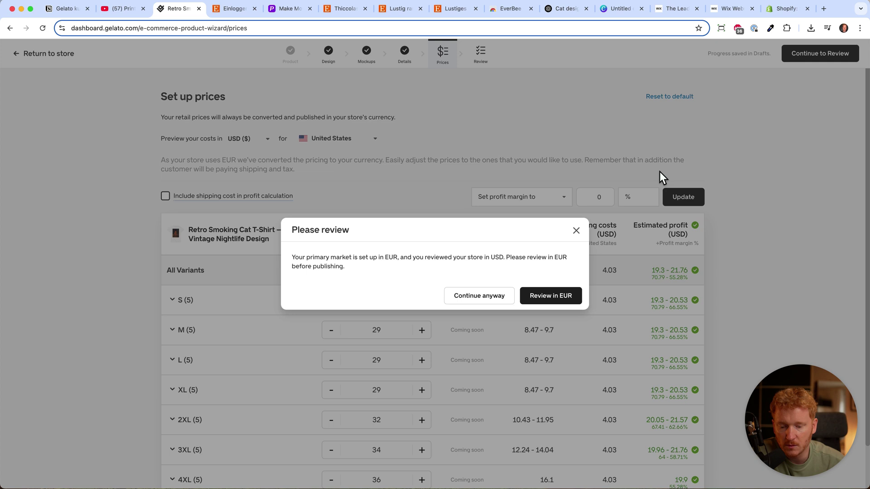
{"action": "left_click", "coordinate": [501, 300]}
{"action": "left_click", "coordinate": [837, 54]}
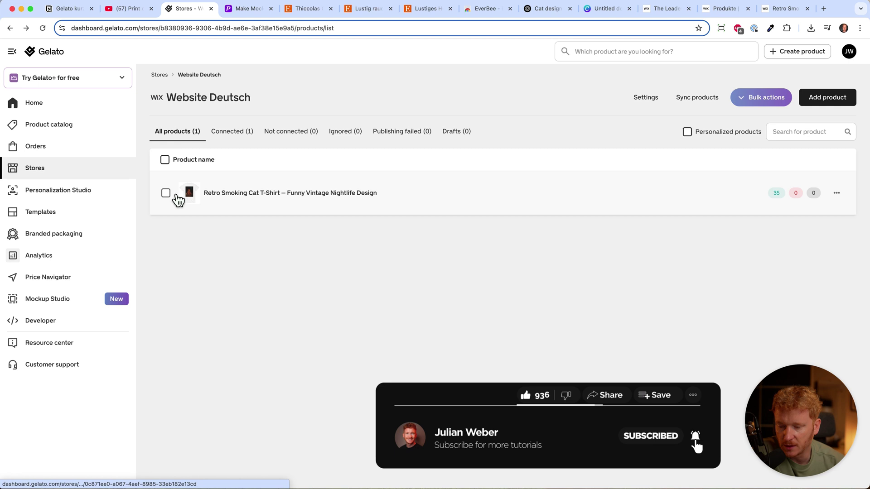
- Open the published Retro Smoking Cat T-Shirt, look through its variants and retail prices, and return to the store's product list
{"action": "left_click", "coordinate": [327, 200]}
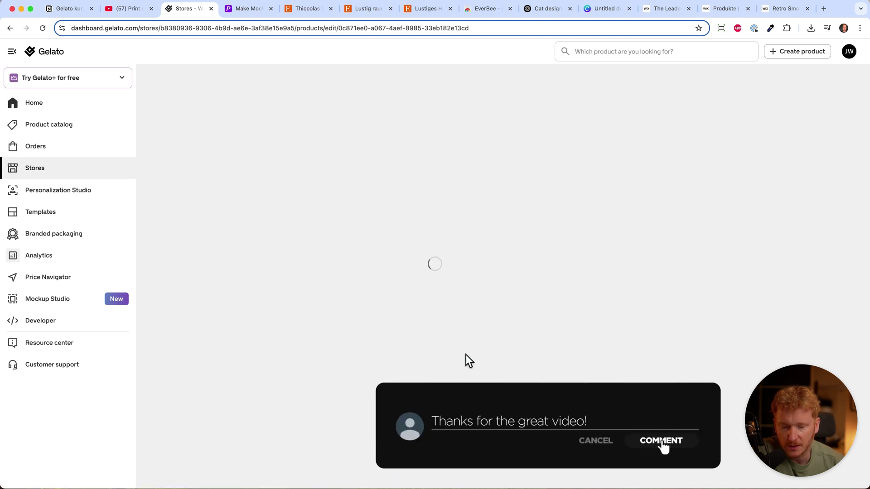
{"action": "scroll", "coordinate": [505, 317], "scroll_direction": "down", "scroll_amount": 5}
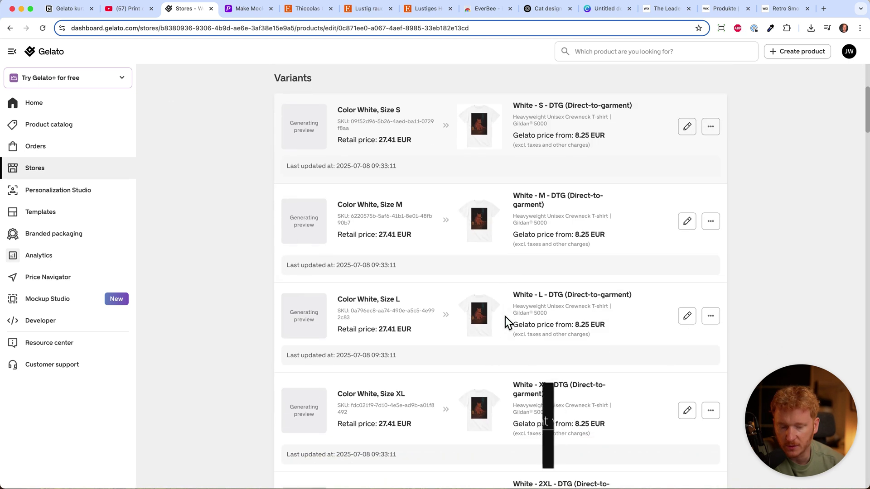
{"action": "scroll", "coordinate": [299, 188], "scroll_direction": "up", "scroll_amount": 5}
{"action": "left_click", "coordinate": [10, 28]}
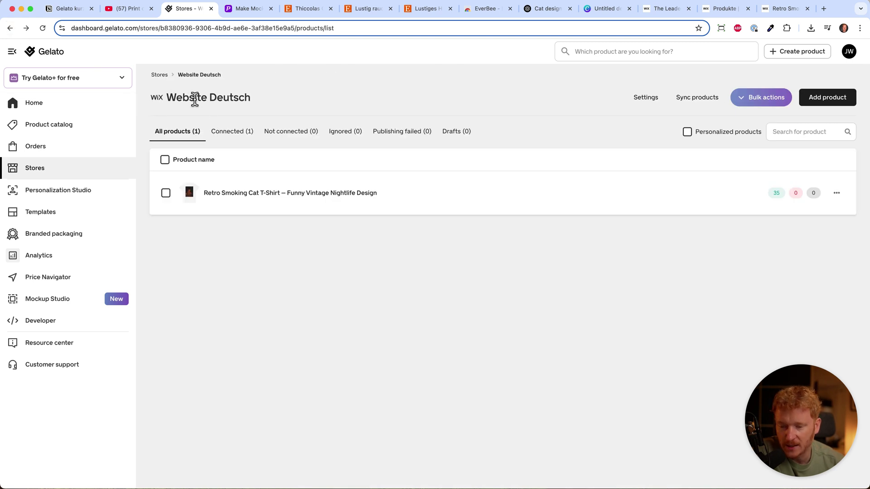
- Switch to Wix to check the synced T-shirt in the product list, and view its live product page
{"action": "left_click", "coordinate": [723, 9]}
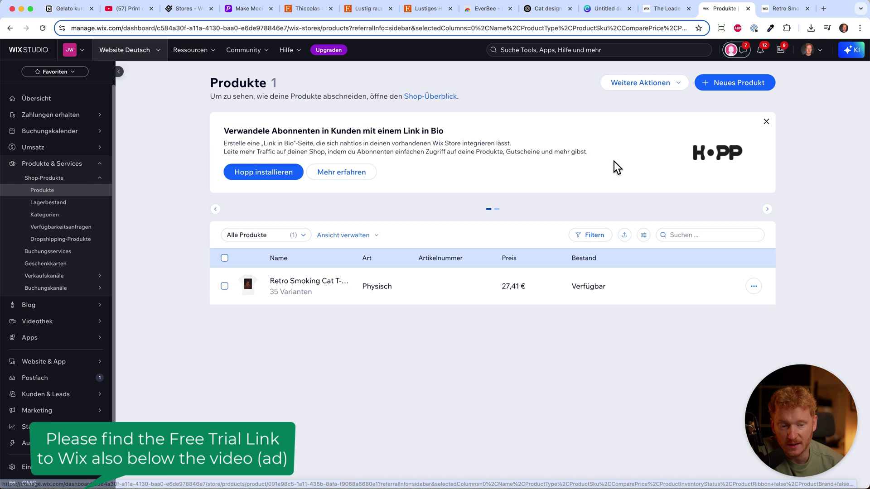
{"action": "left_click", "coordinate": [778, 11]}
{"action": "scroll", "coordinate": [655, 267], "scroll_direction": "down", "scroll_amount": 3}
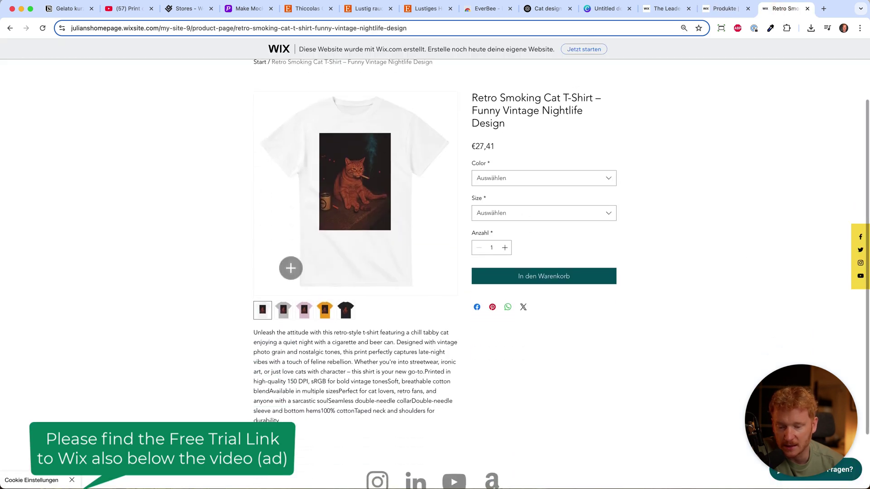
- Choose the color Ash and size XL on the live product page and look over the shirt's listing
{"action": "left_click", "coordinate": [532, 180]}
{"action": "left_click", "coordinate": [509, 214]}
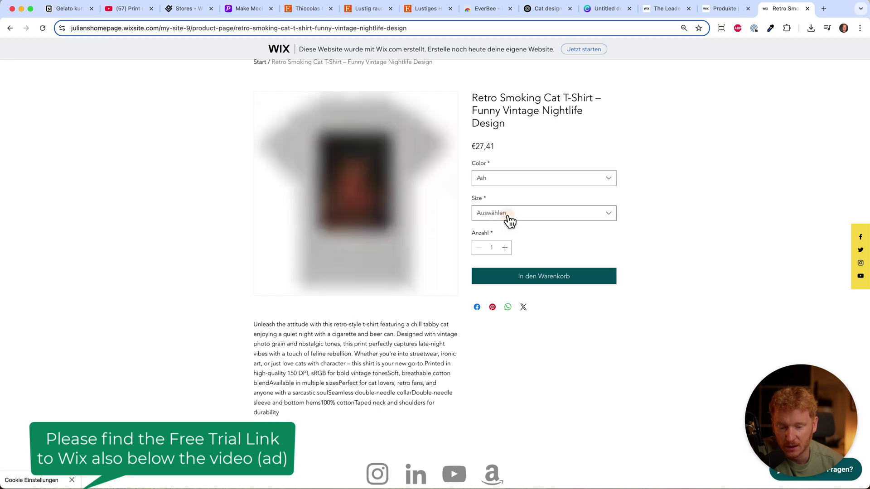
{"action": "left_click", "coordinate": [519, 216]}
{"action": "left_click", "coordinate": [508, 279]}
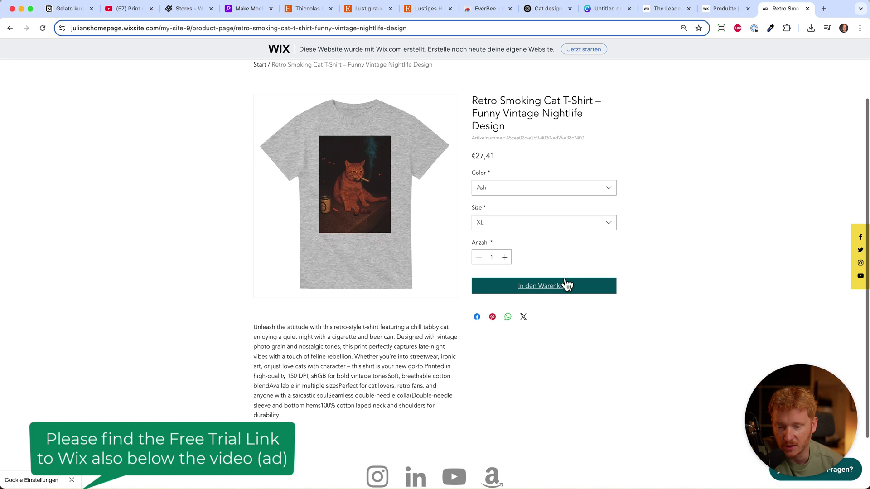
{"action": "scroll", "coordinate": [567, 283], "scroll_direction": "up", "scroll_amount": 1}
{"action": "scroll", "coordinate": [564, 279], "scroll_direction": "up", "scroll_amount": 3}
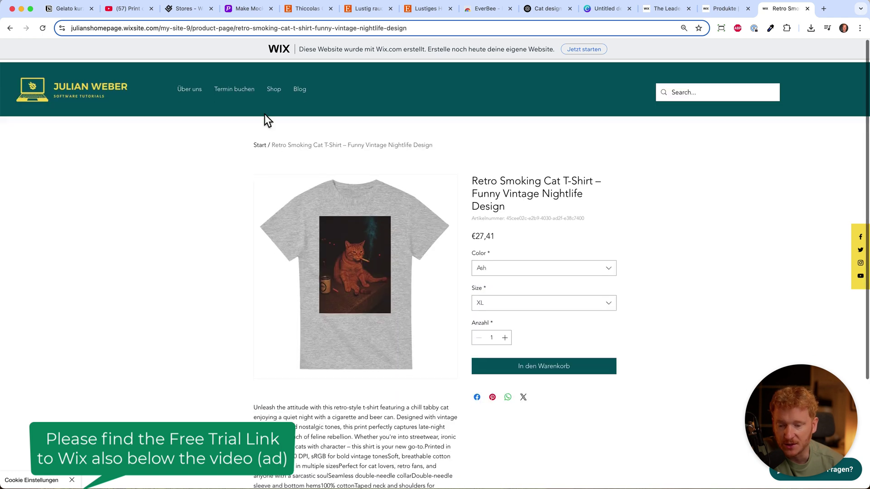
{"action": "scroll", "coordinate": [466, 270], "scroll_direction": "down", "scroll_amount": 4}
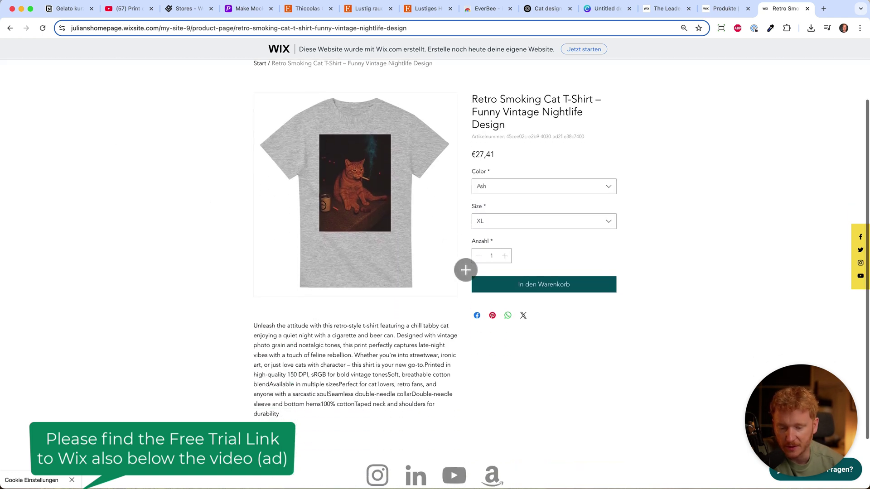
- Switch back to Gelato and view all store integrations from the home dashboard
{"action": "key", "text": "super+3"}
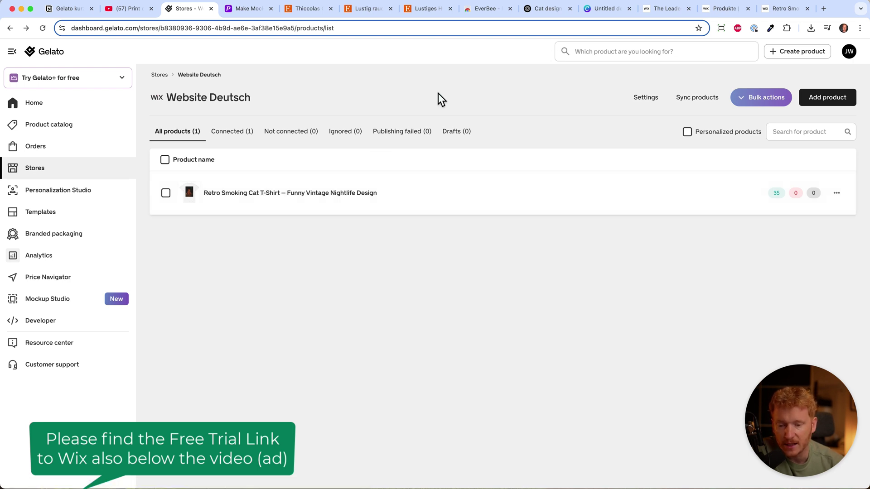
{"action": "left_click", "coordinate": [53, 104]}
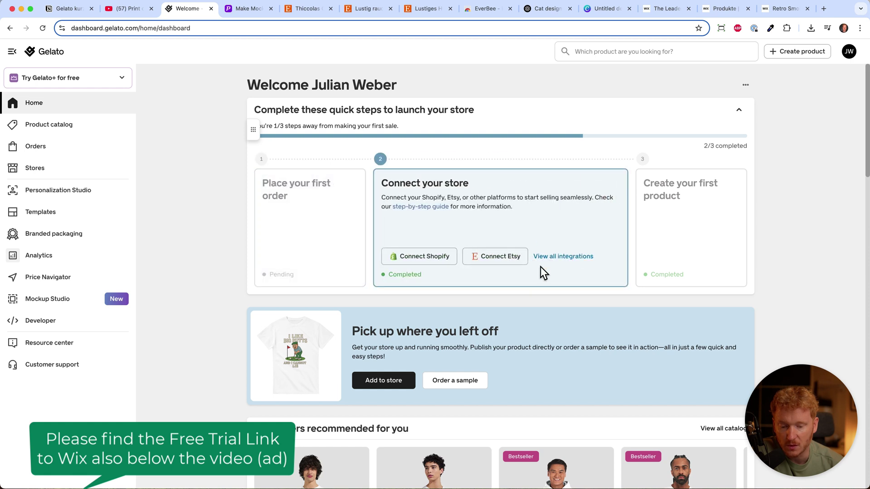
{"action": "left_click", "coordinate": [559, 264]}
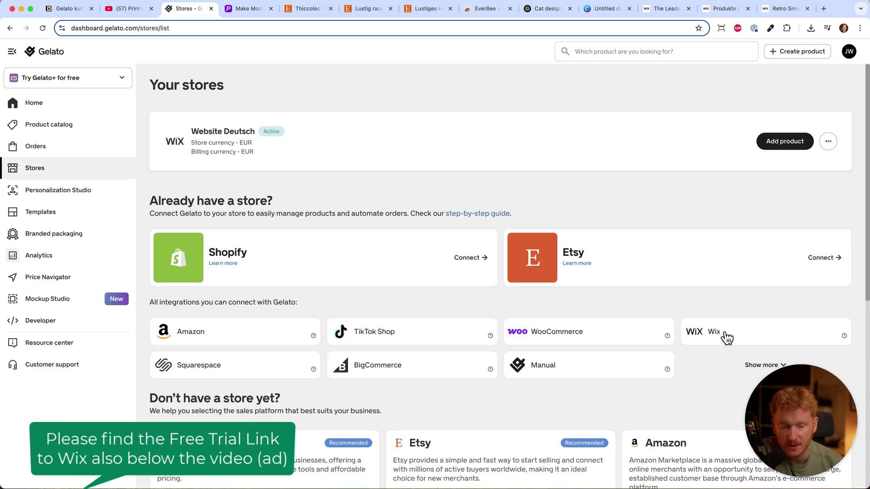
- Review the Wix product list and the live T-shirt page again, and return to Gelato's stores overview
{"action": "left_click", "coordinate": [724, 10]}
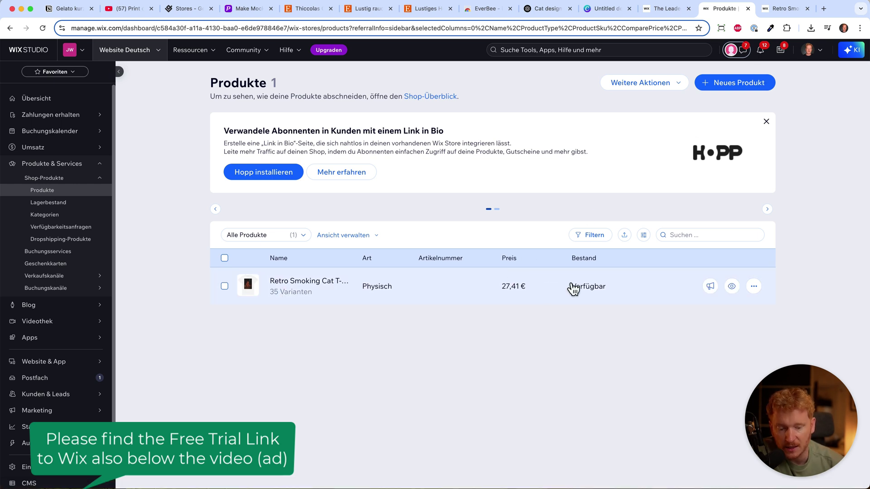
{"action": "left_click", "coordinate": [779, 11]}
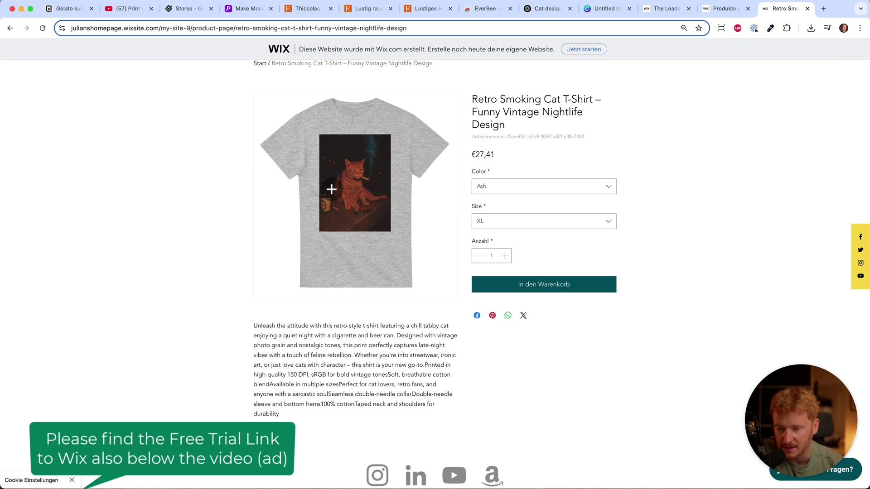
{"action": "left_click", "coordinate": [182, 10]}
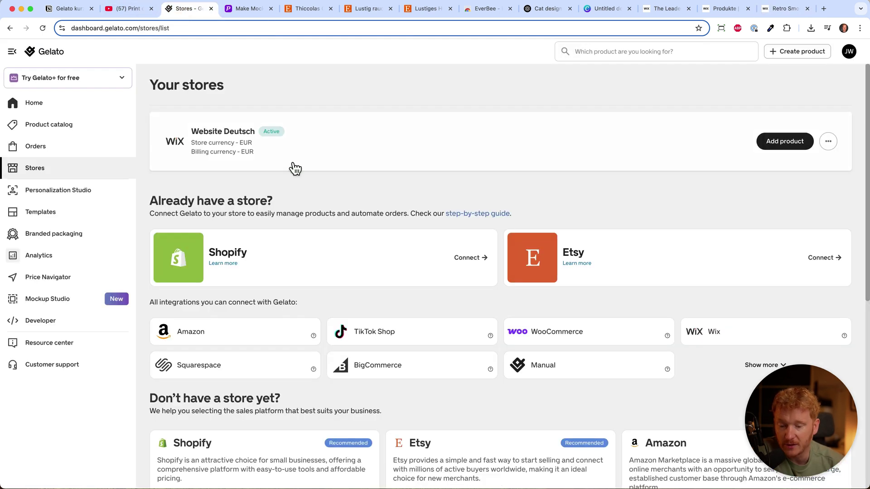
- Browse the product catalog to women's hoodies and open the Classic Unisex Pullover Hoodie | Gildan 18500
{"action": "left_click", "coordinate": [47, 126]}
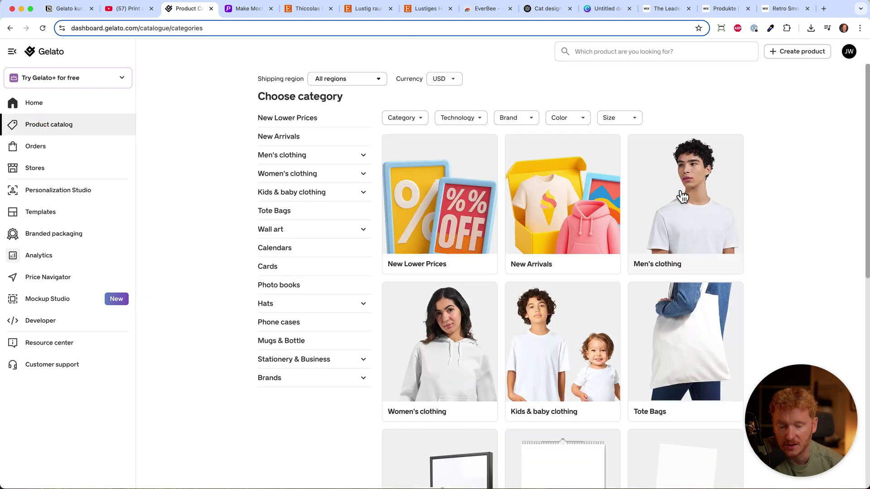
{"action": "left_click", "coordinate": [407, 371]}
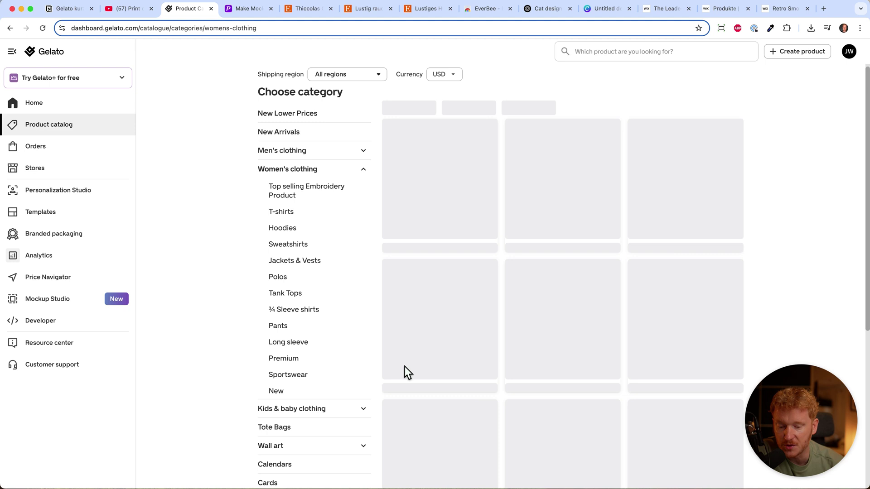
{"action": "left_click", "coordinate": [679, 213]}
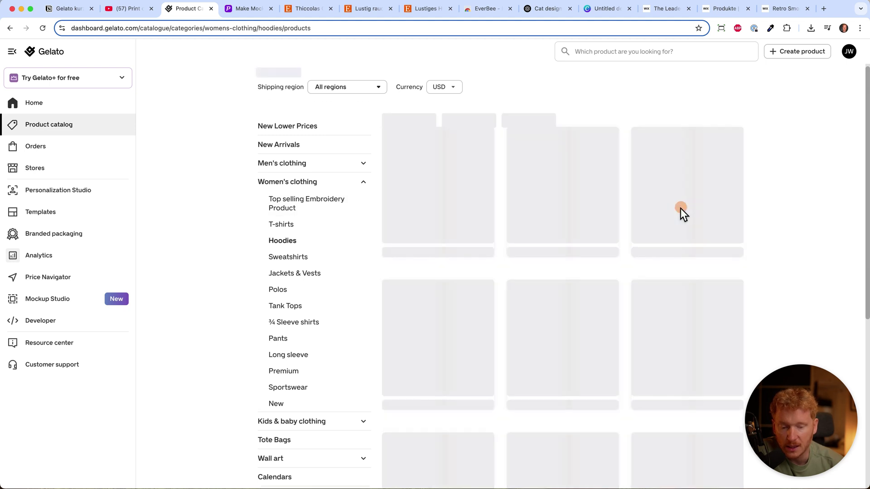
{"action": "left_click", "coordinate": [442, 200]}
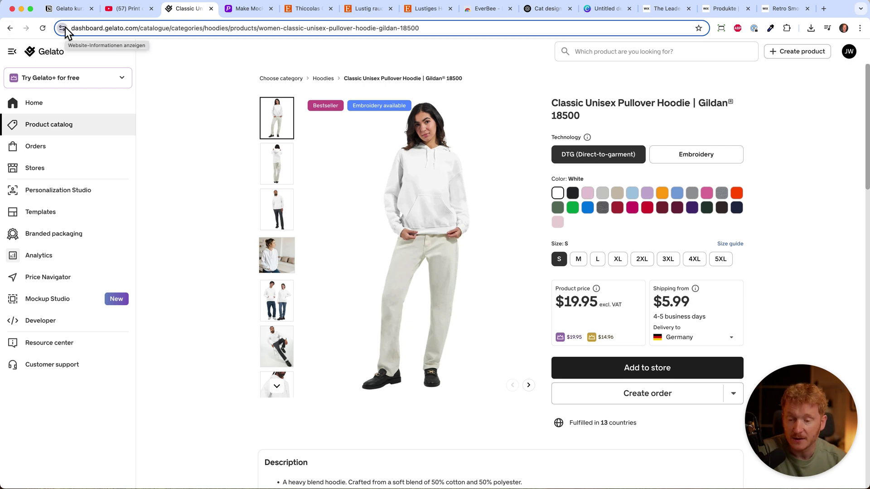
- Switch to the YouTube tutorial on Shopify and Gelato and look at the links in its pinned comment
{"action": "left_click", "coordinate": [125, 8]}
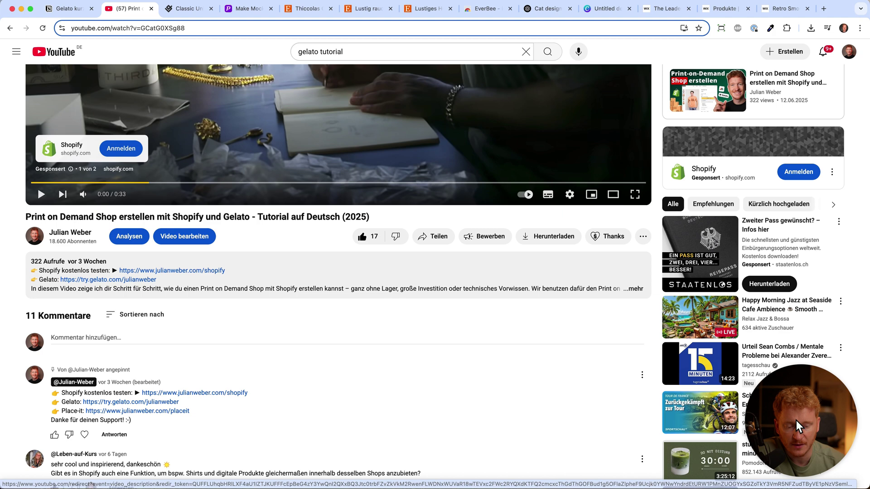
{"action": "scroll", "coordinate": [235, 410], "scroll_direction": "down", "scroll_amount": 3}
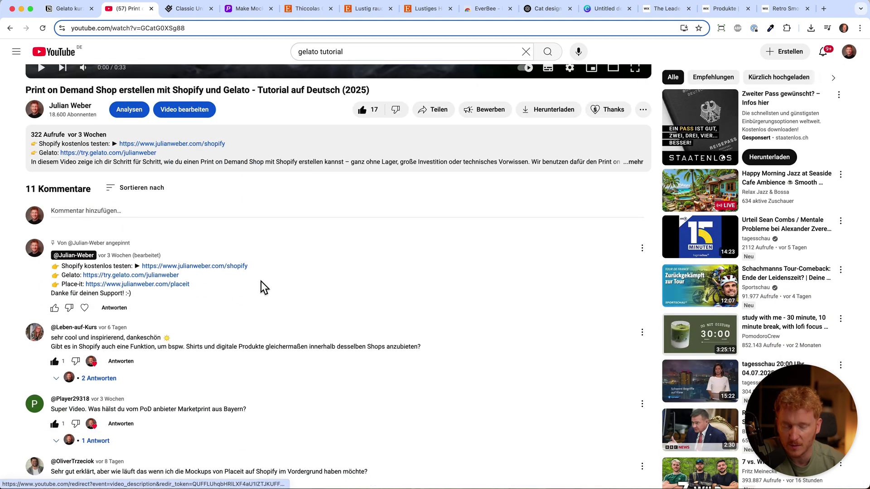